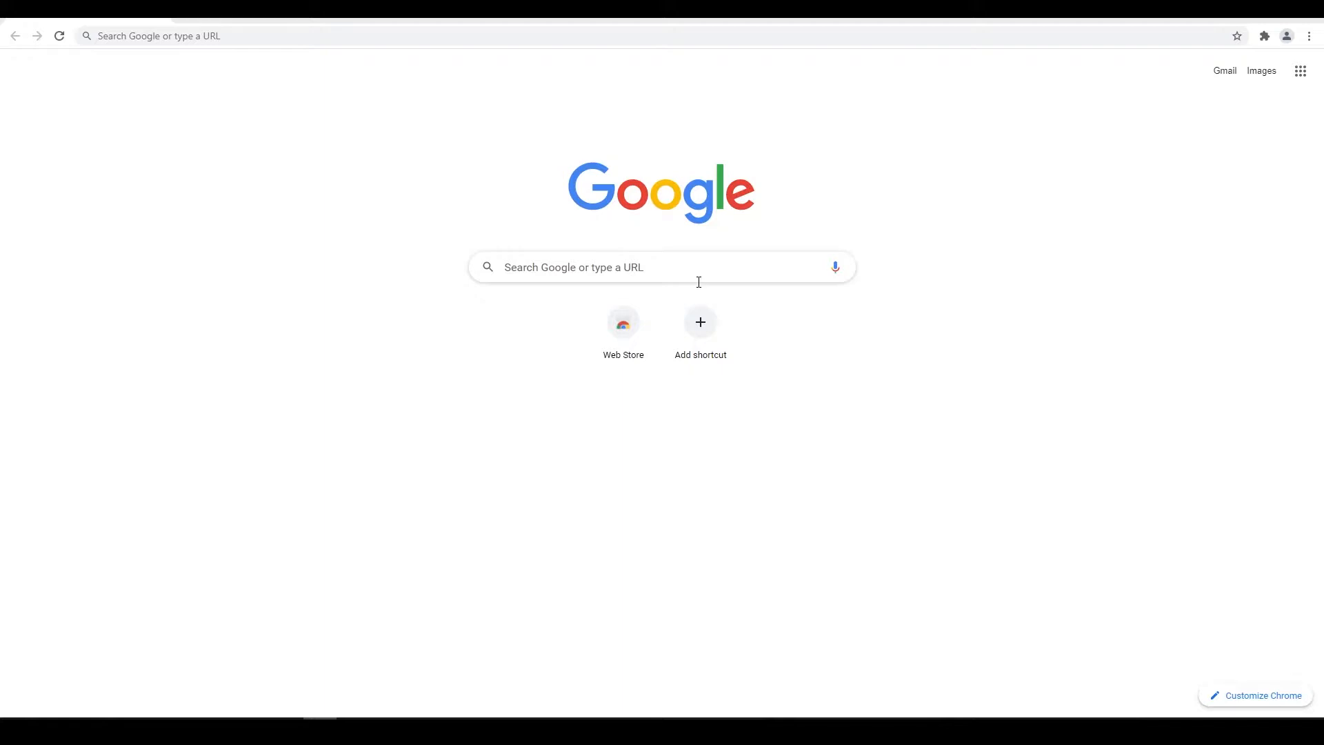
Search Google for 'slack' and open the slack.com home page from the results
click(335, 36)
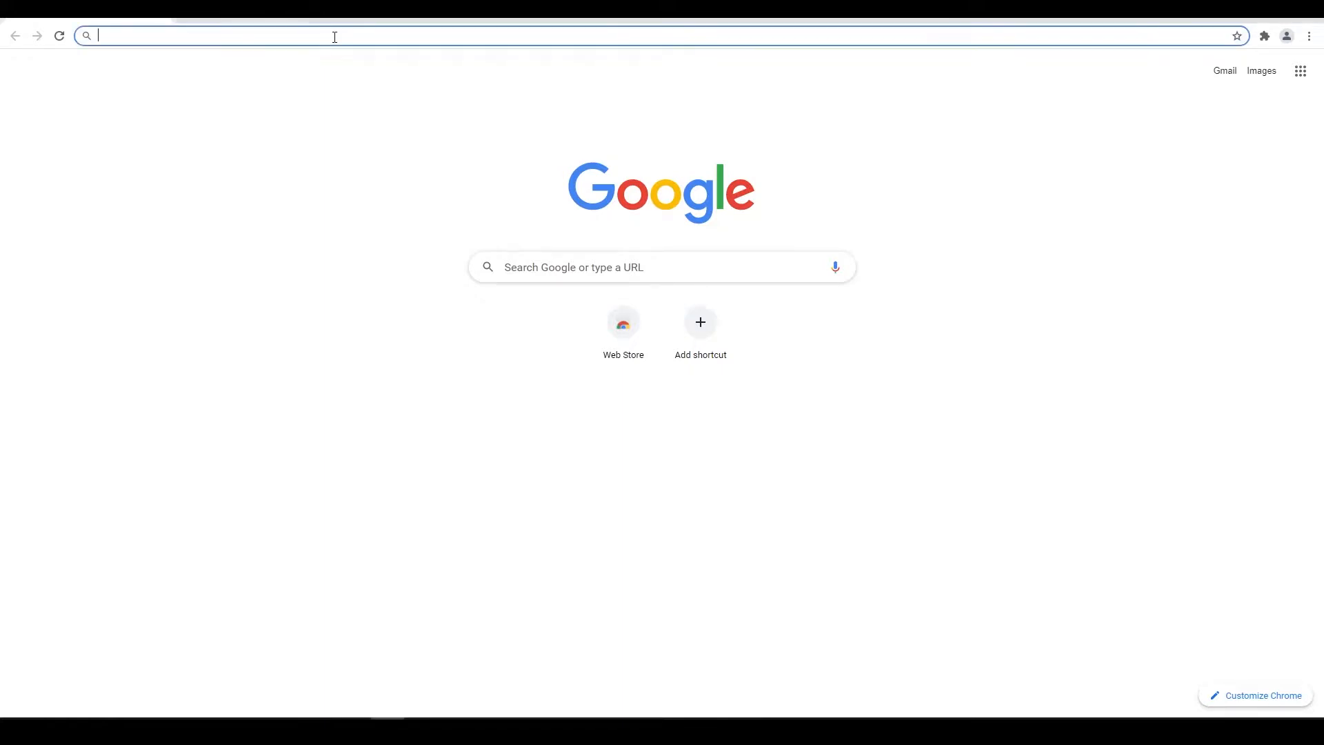
text(slack)
key(Return)
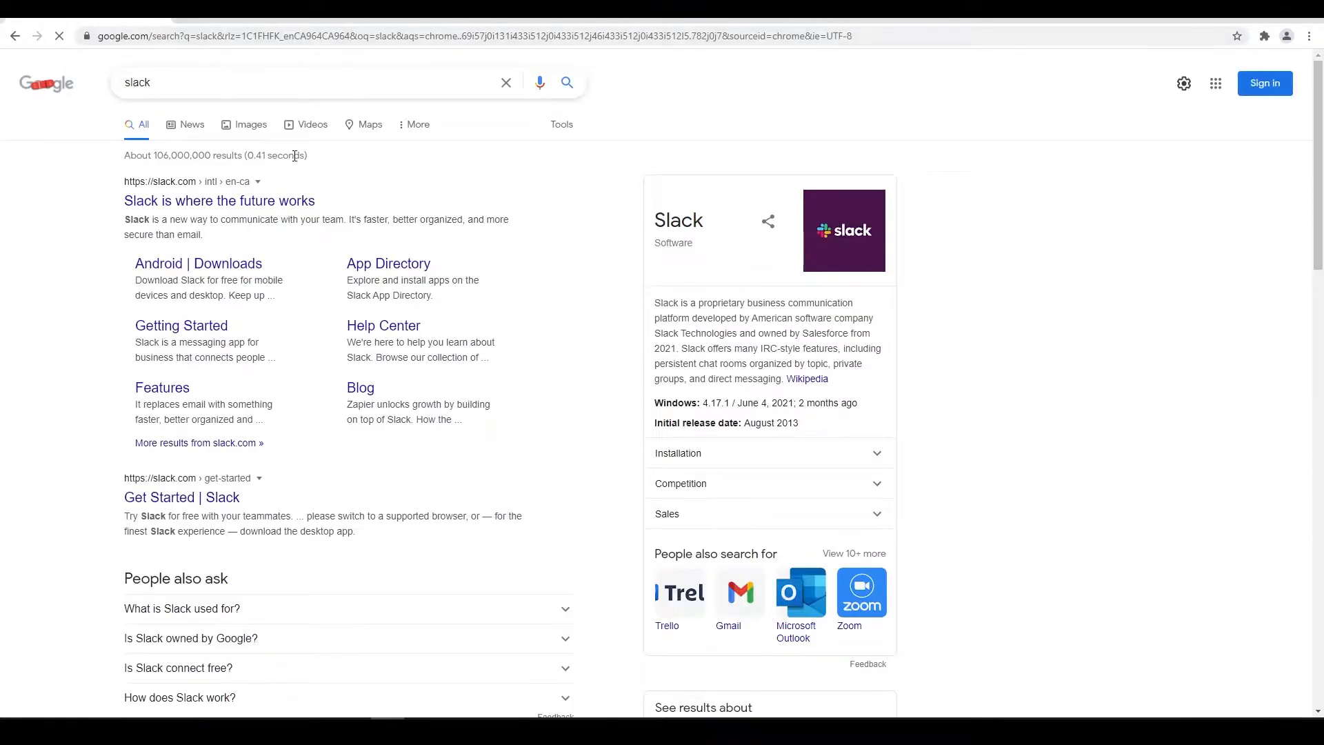
click(232, 205)
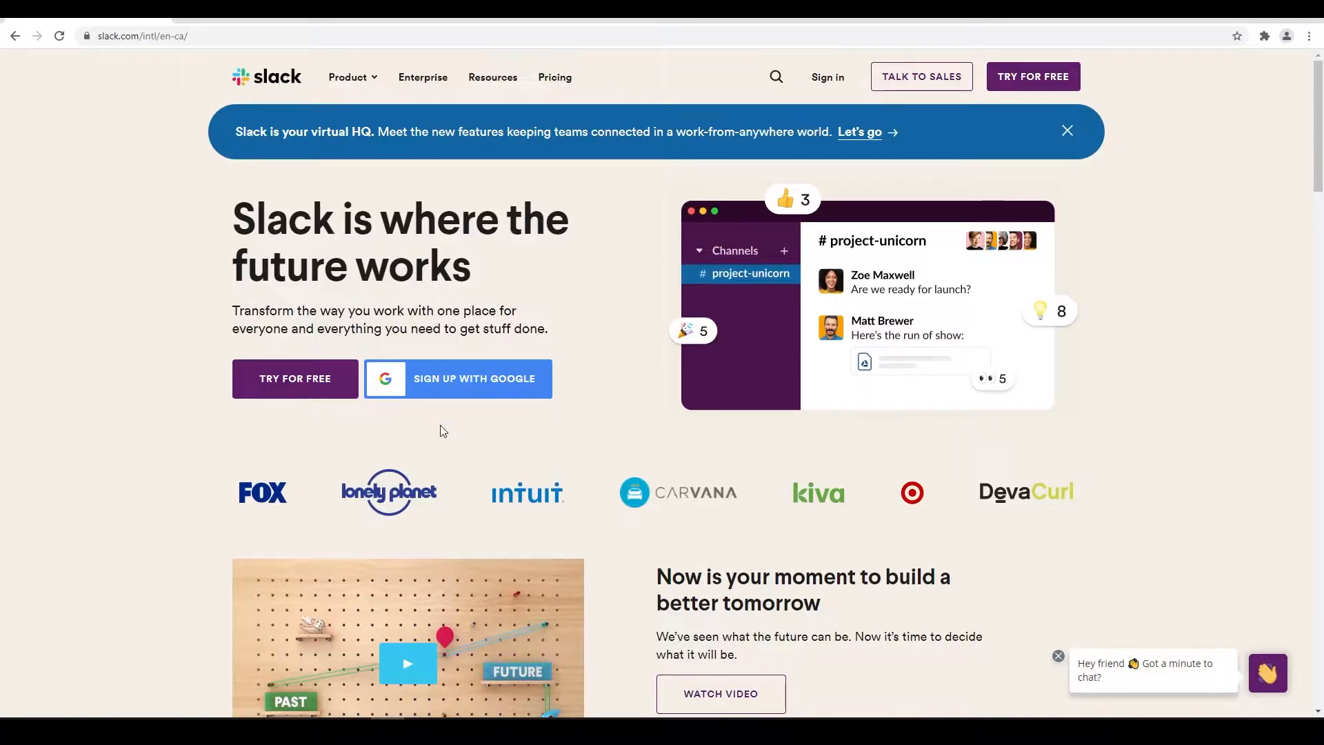
Start Slack's free sign-up with Google, entering the account e-mail and password
click(318, 383)
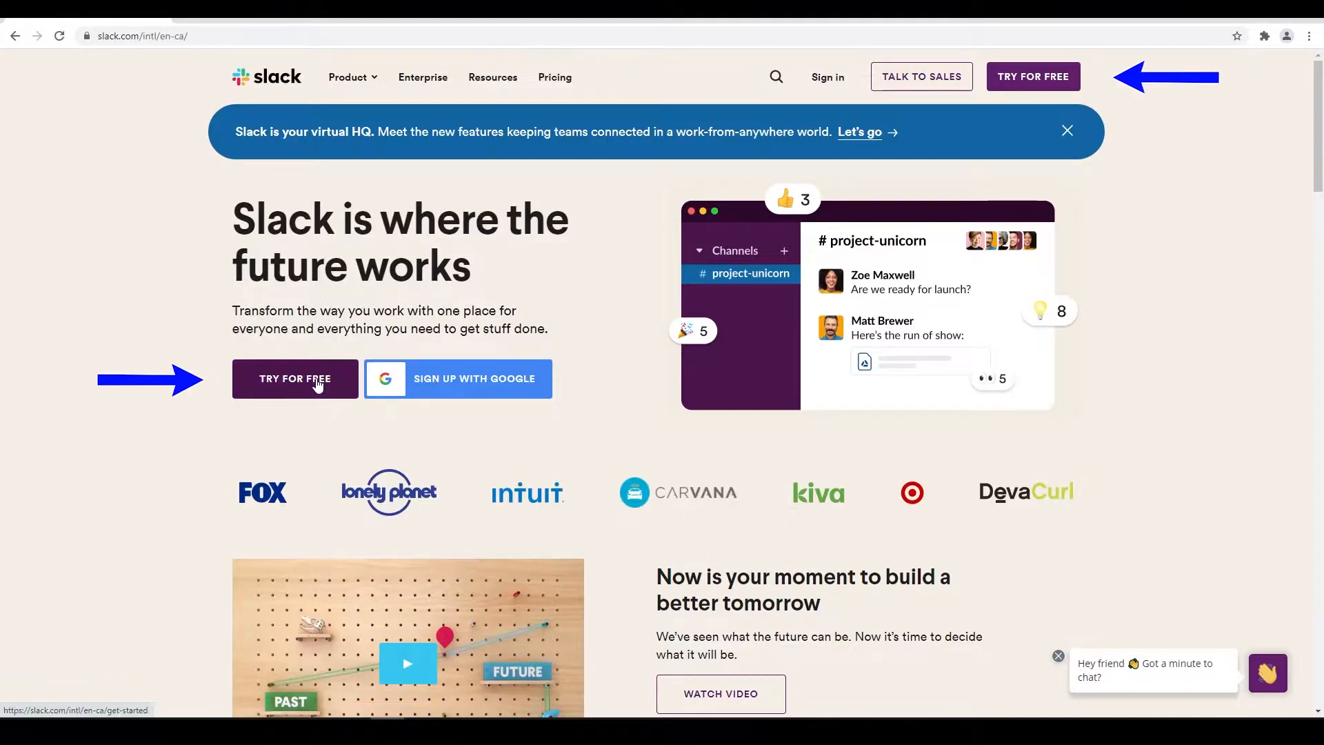
click(475, 378)
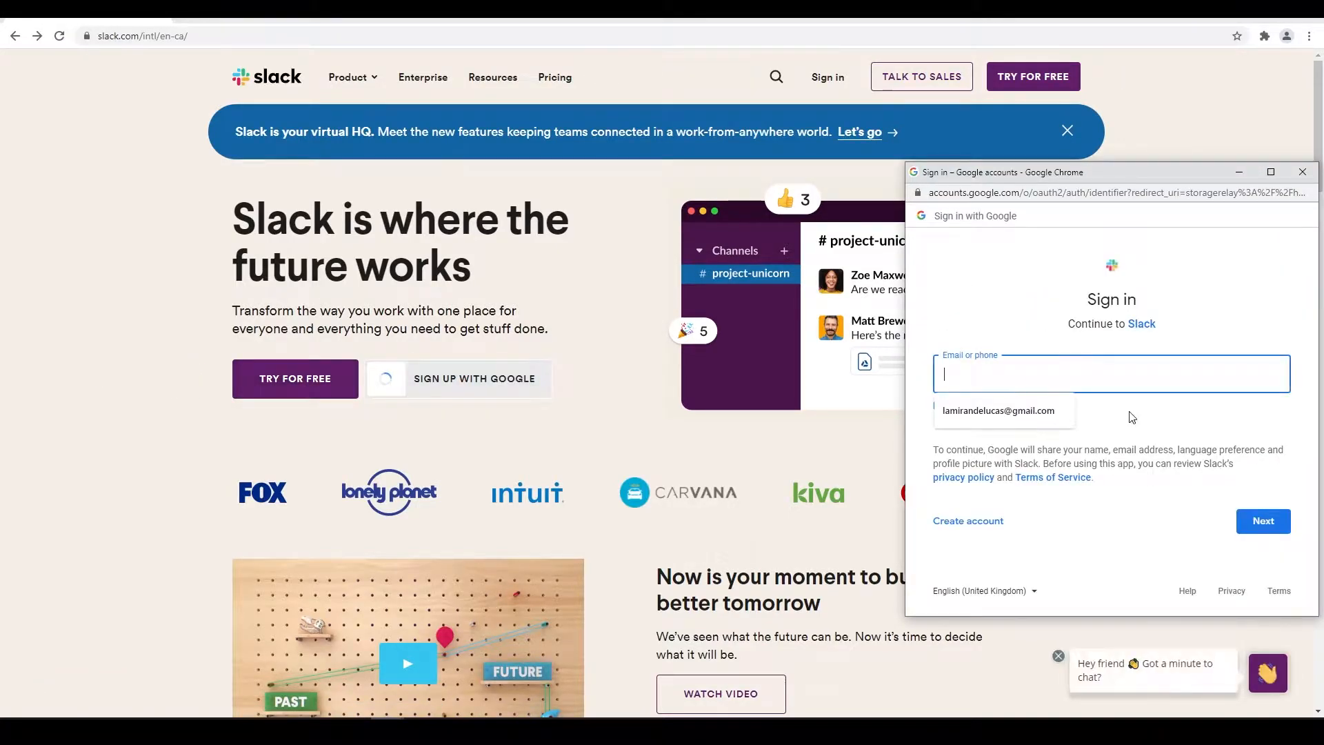
click(1070, 377)
key(Return)
text(••••••••••)
key(Return)
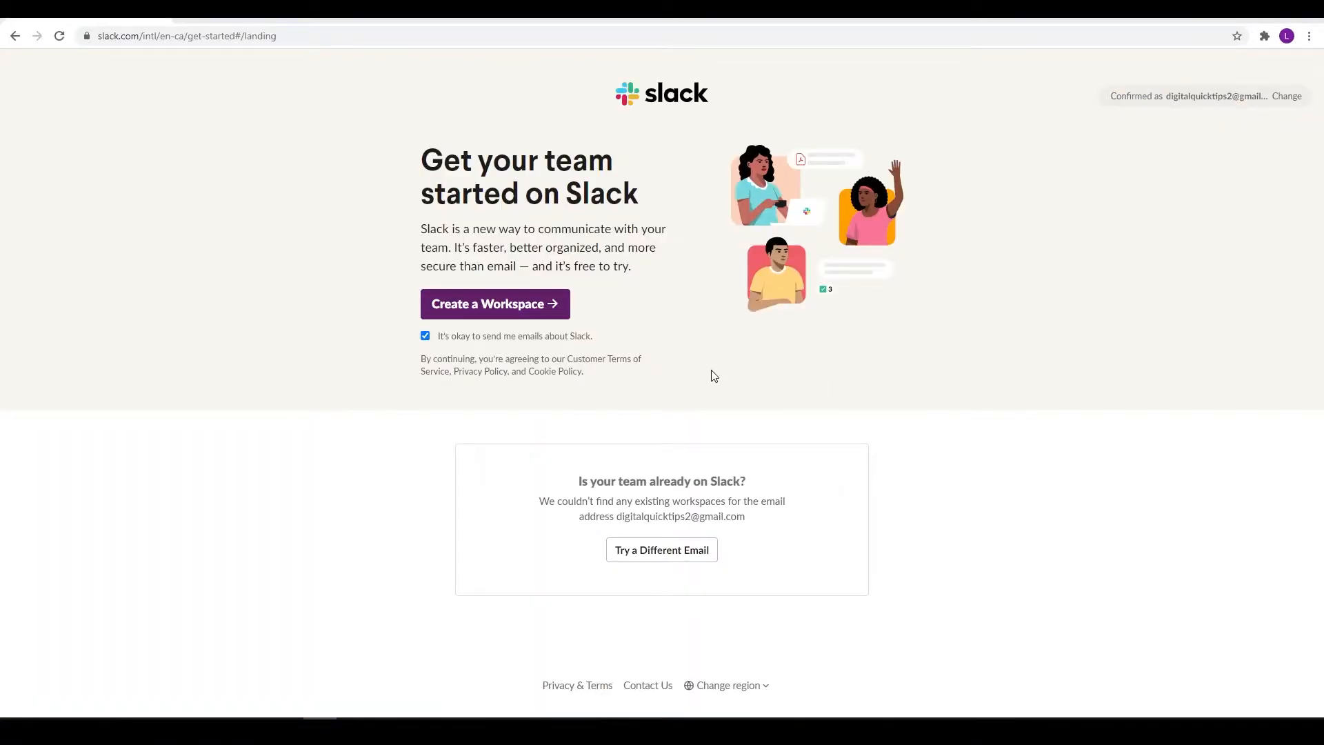
Opt out of Slack marketing emails and choose to create a new workspace
click(455, 338)
click(425, 336)
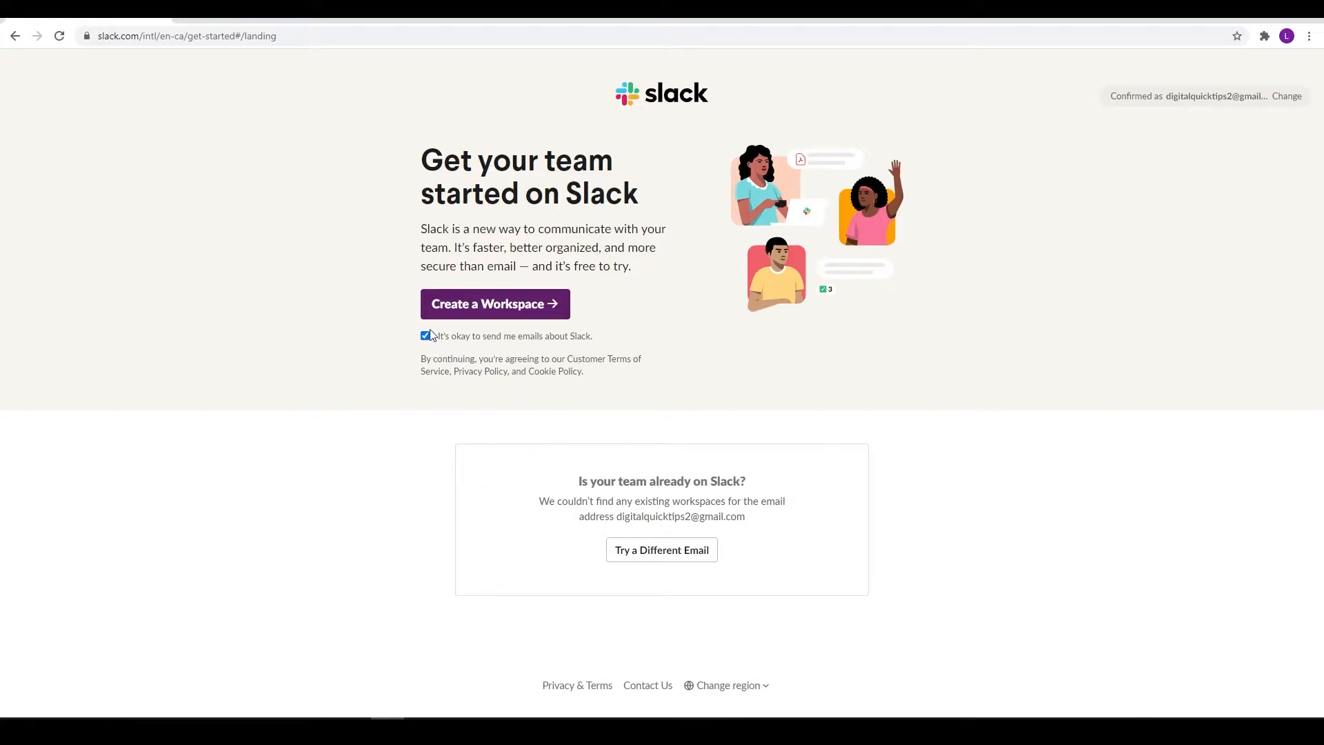
click(498, 306)
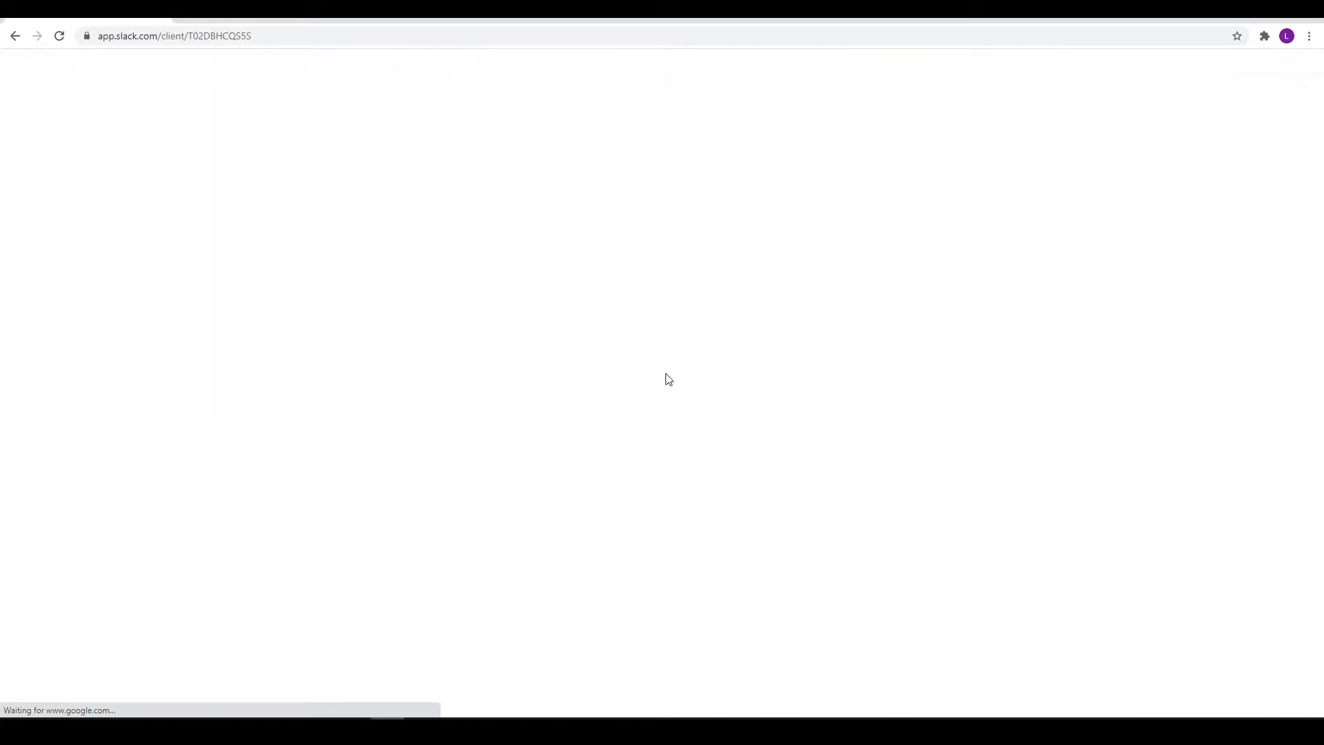
Name the new workspace 'Lamirande Studios'
text(Lamirande Stui)
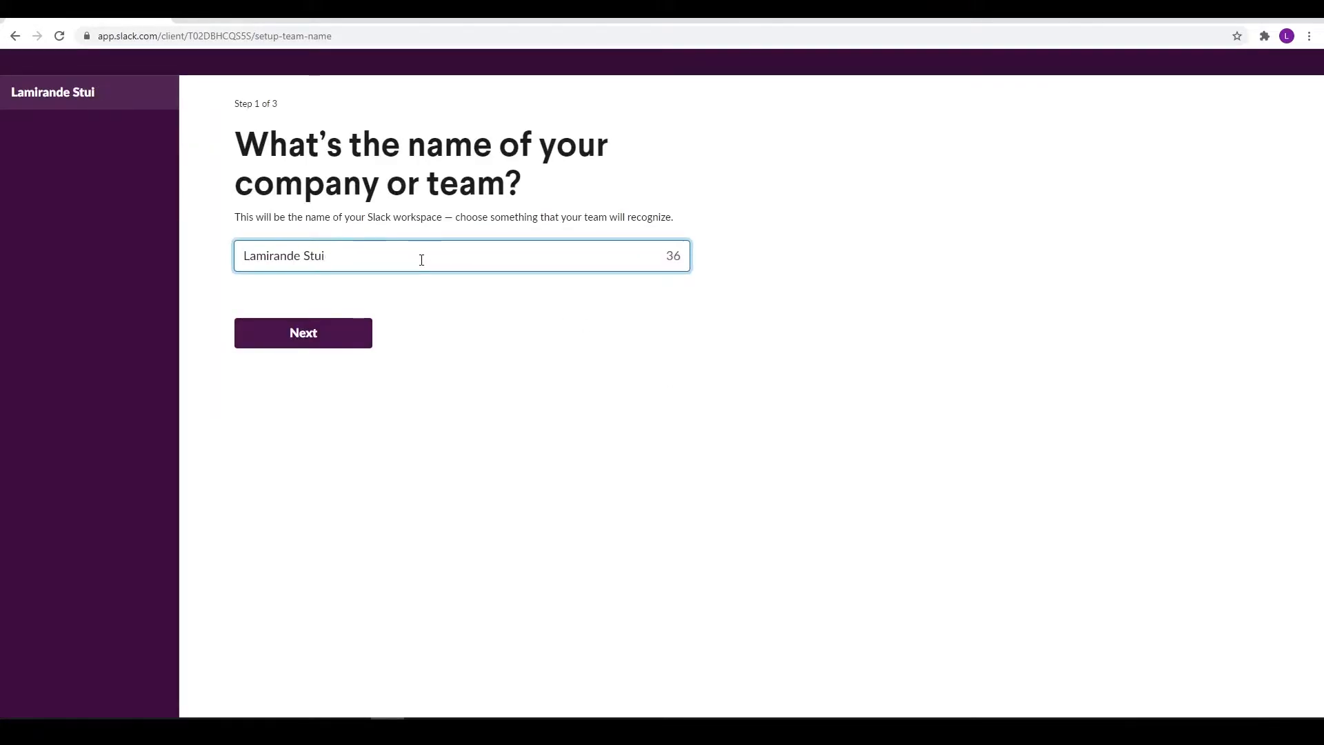
key(BackSpace)
text(dios)
key(Return)
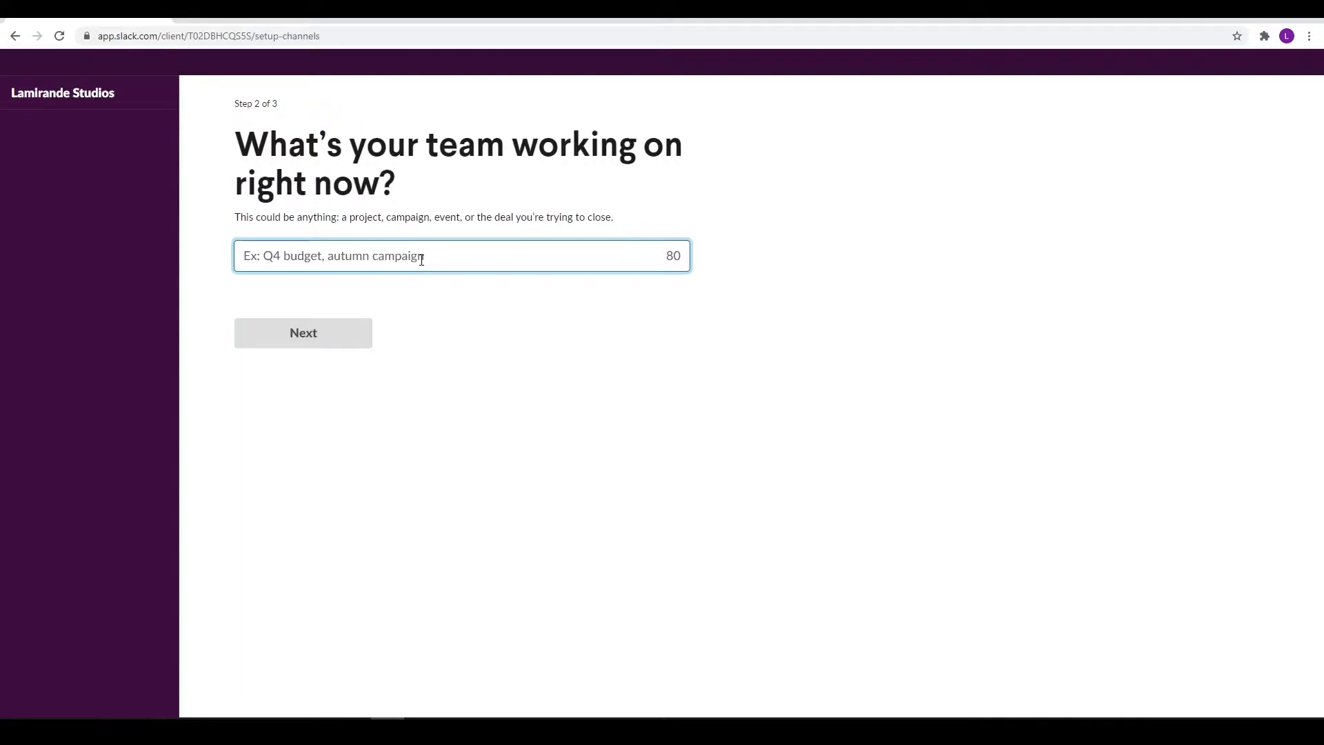
Set the project to 'Ecommerce Store 1' and invite one teammate by e-mail address
text(Ecommer)
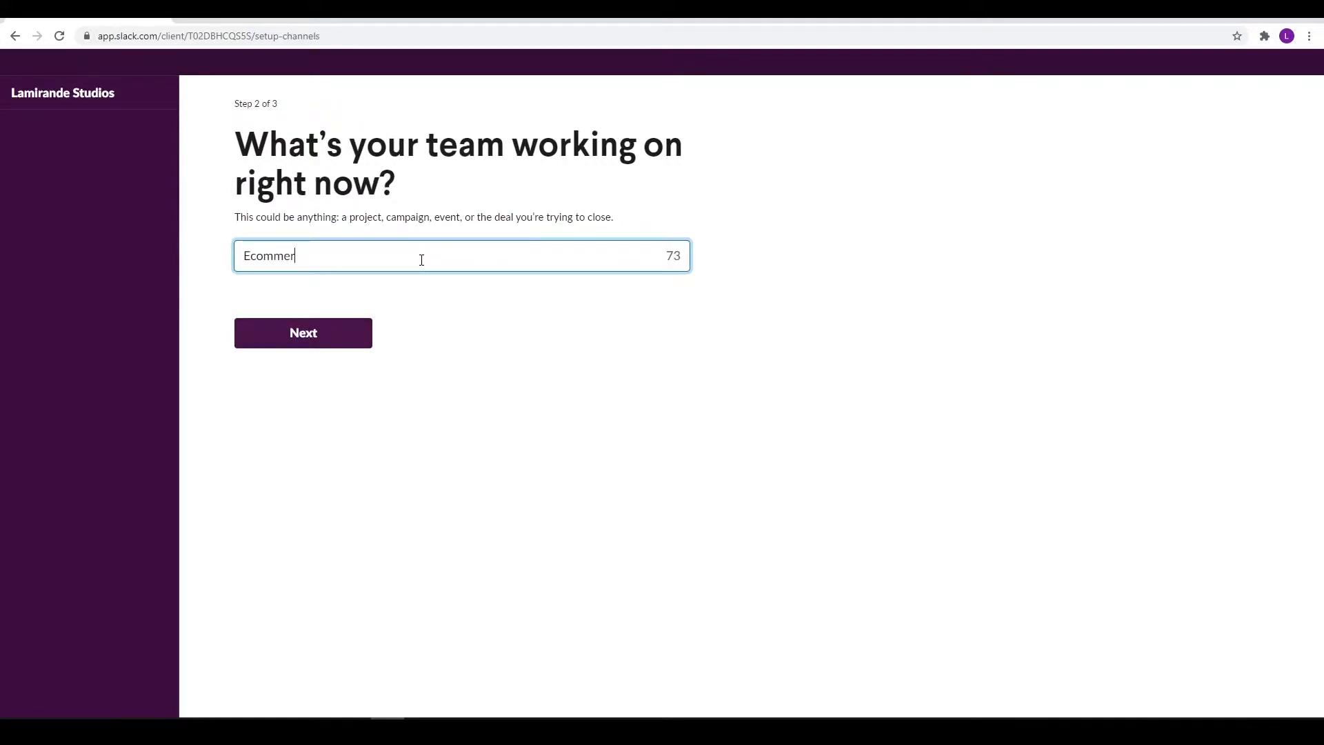
text(ce Store 1)
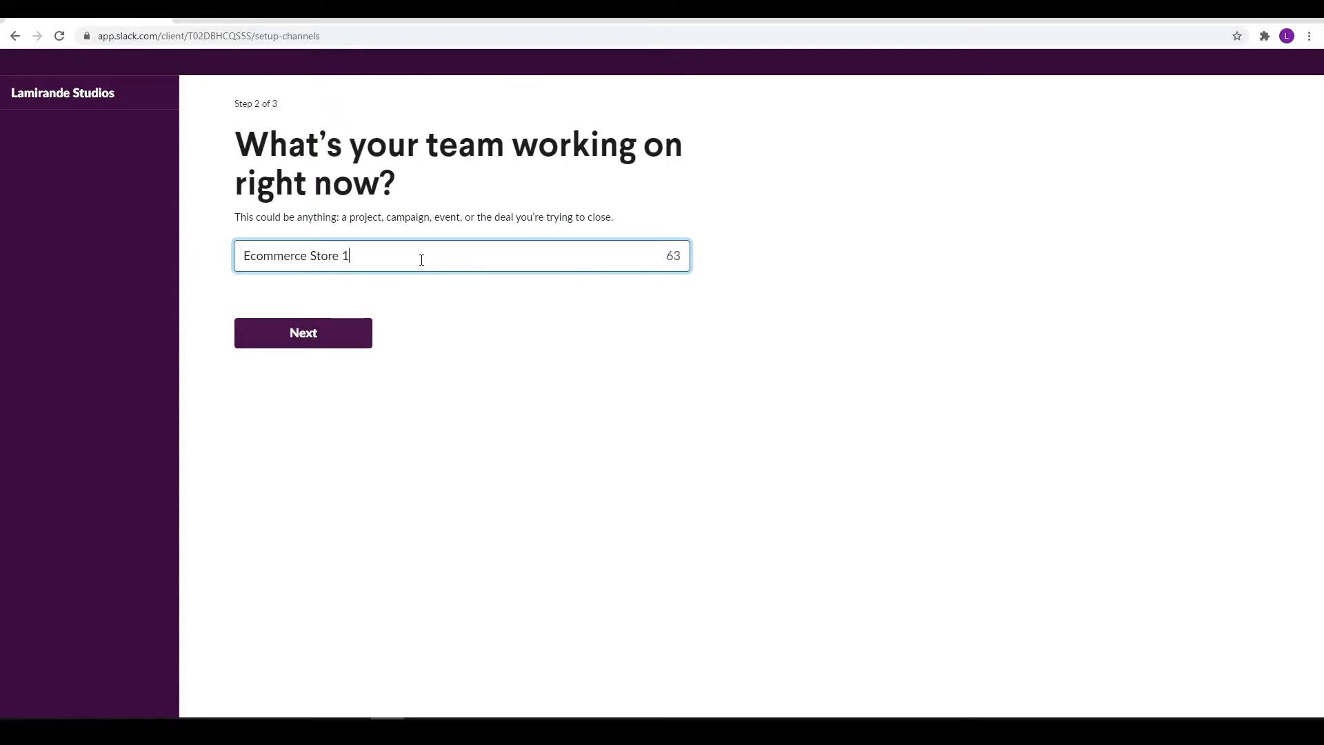
click(344, 337)
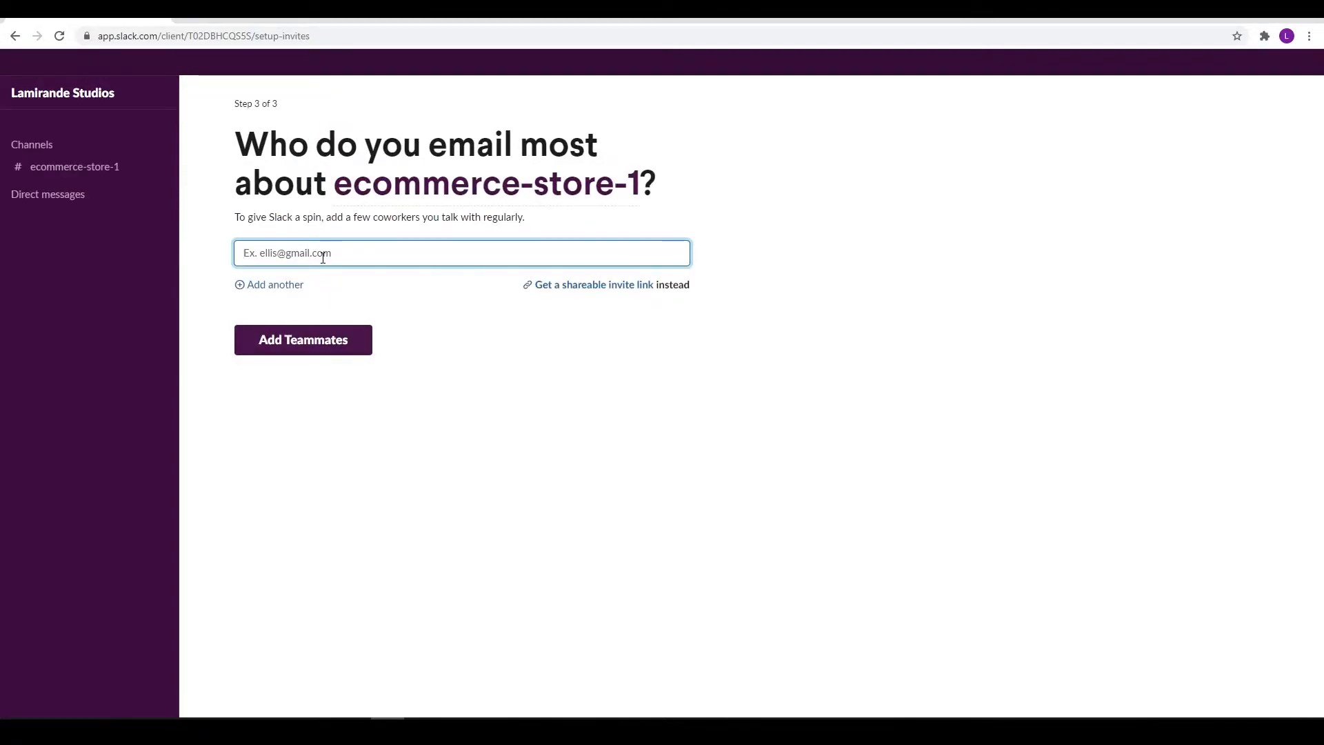
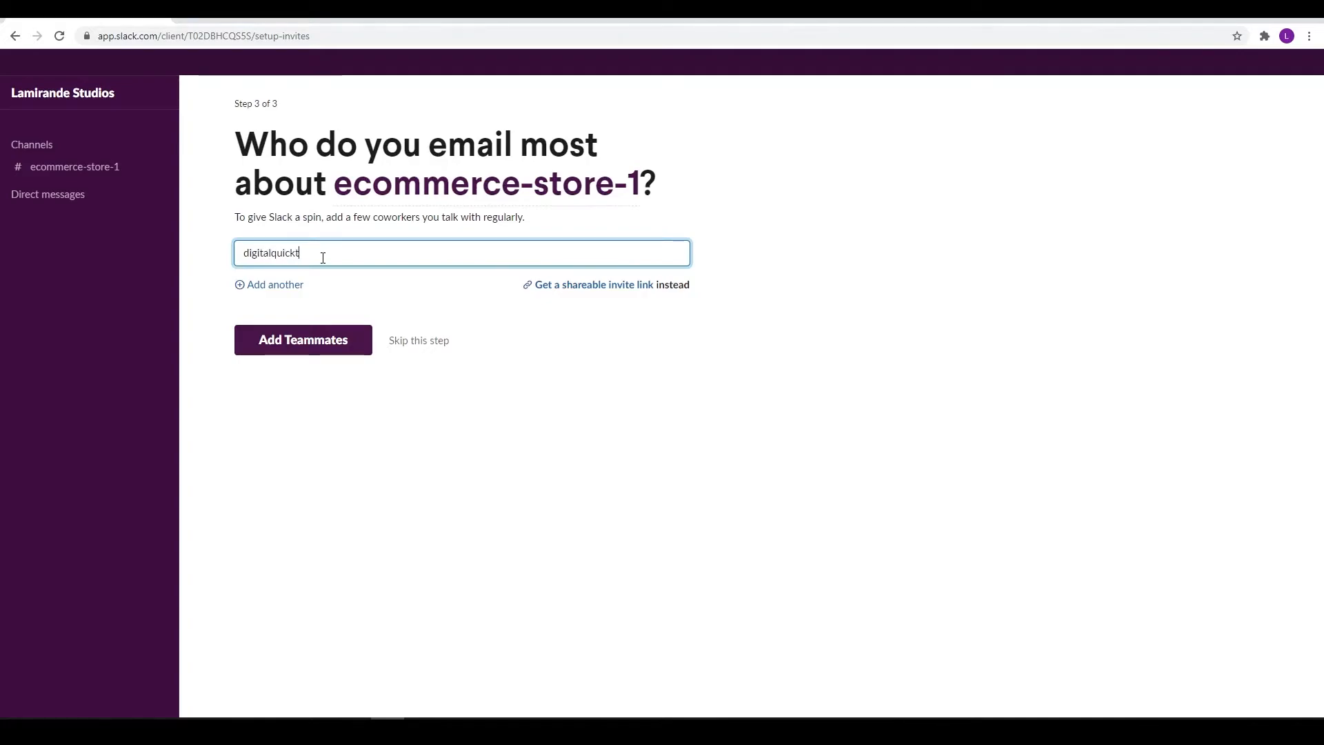
click(542, 430)
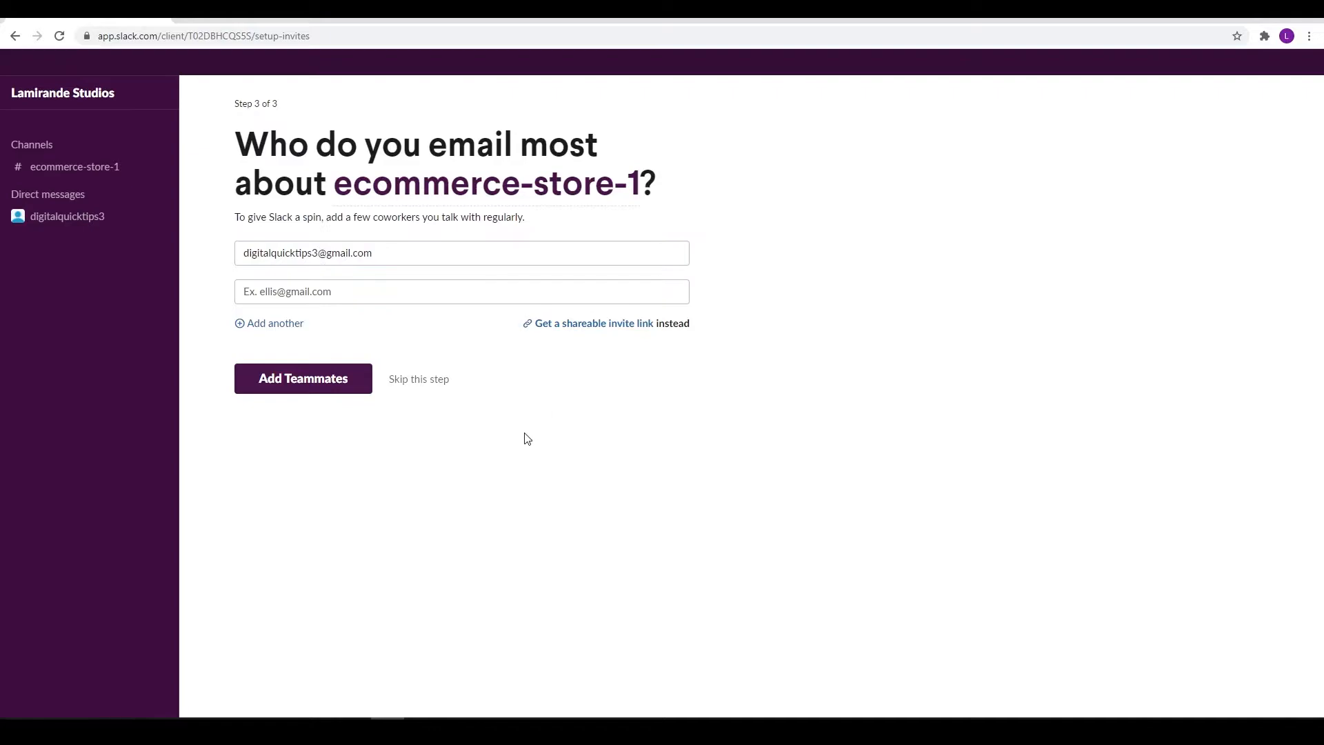
click(304, 388)
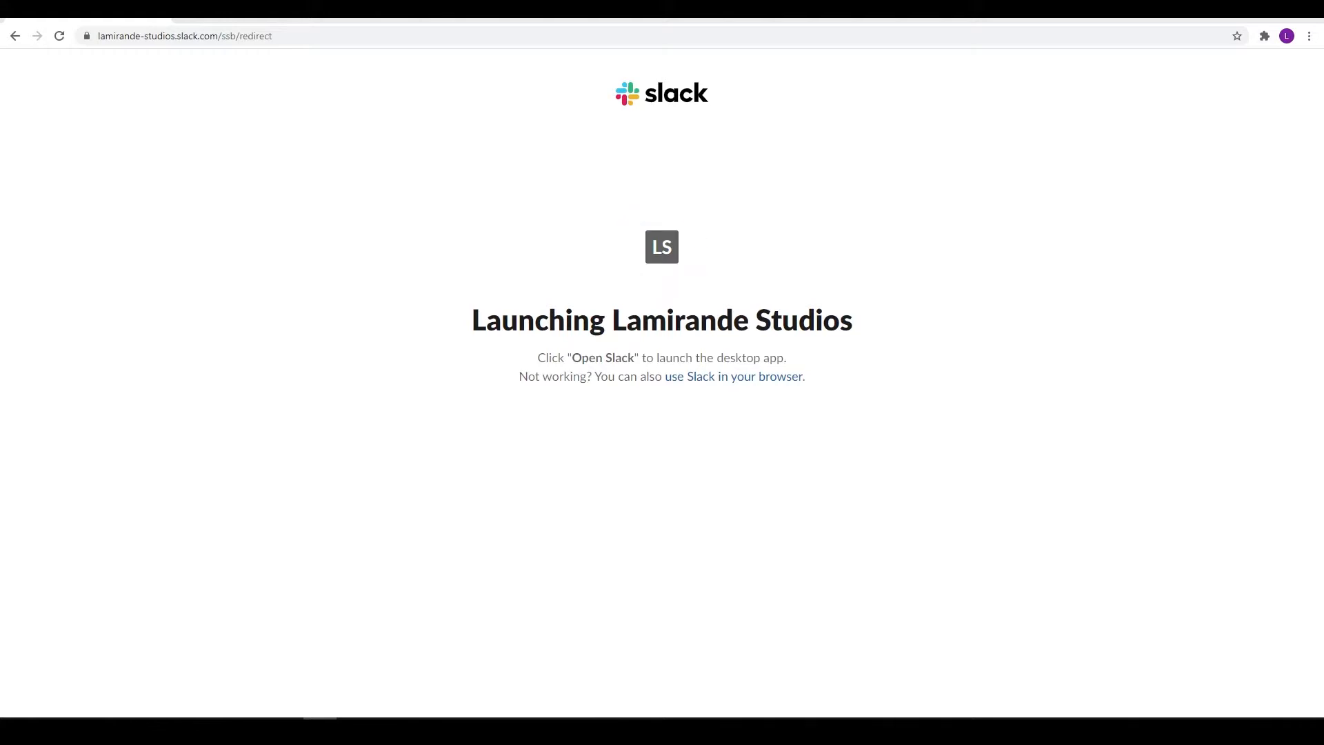
Open Lamirande Studios in the browser, dismiss the channel intro popup, and show your profile menu
drag(814, 386, 486, 319)
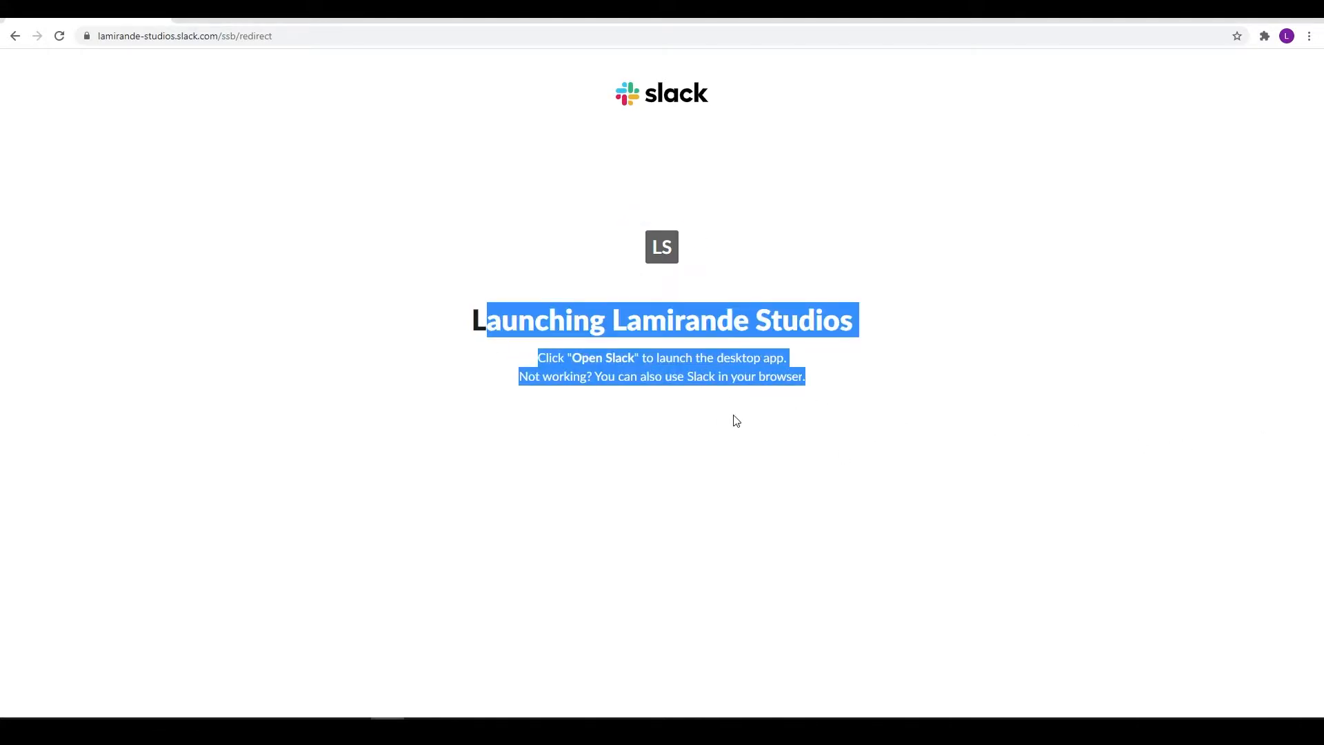
click(729, 406)
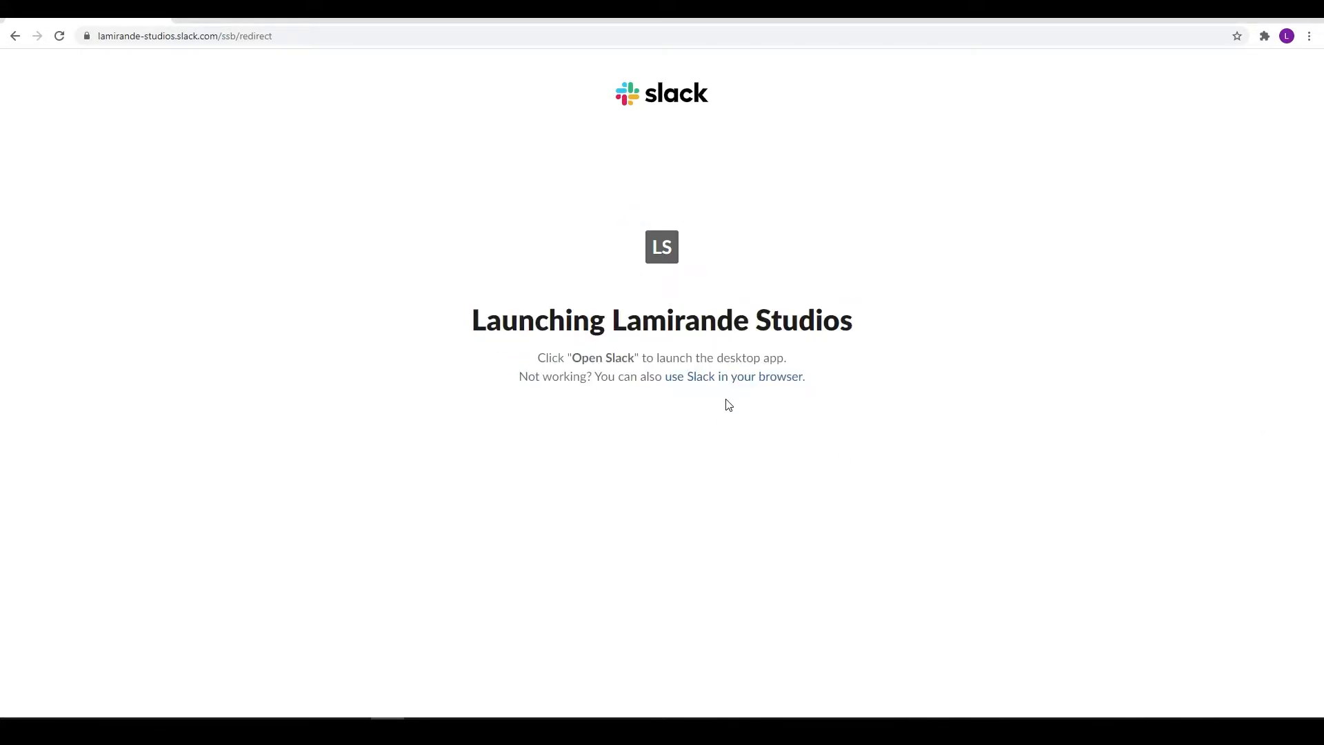
click(717, 380)
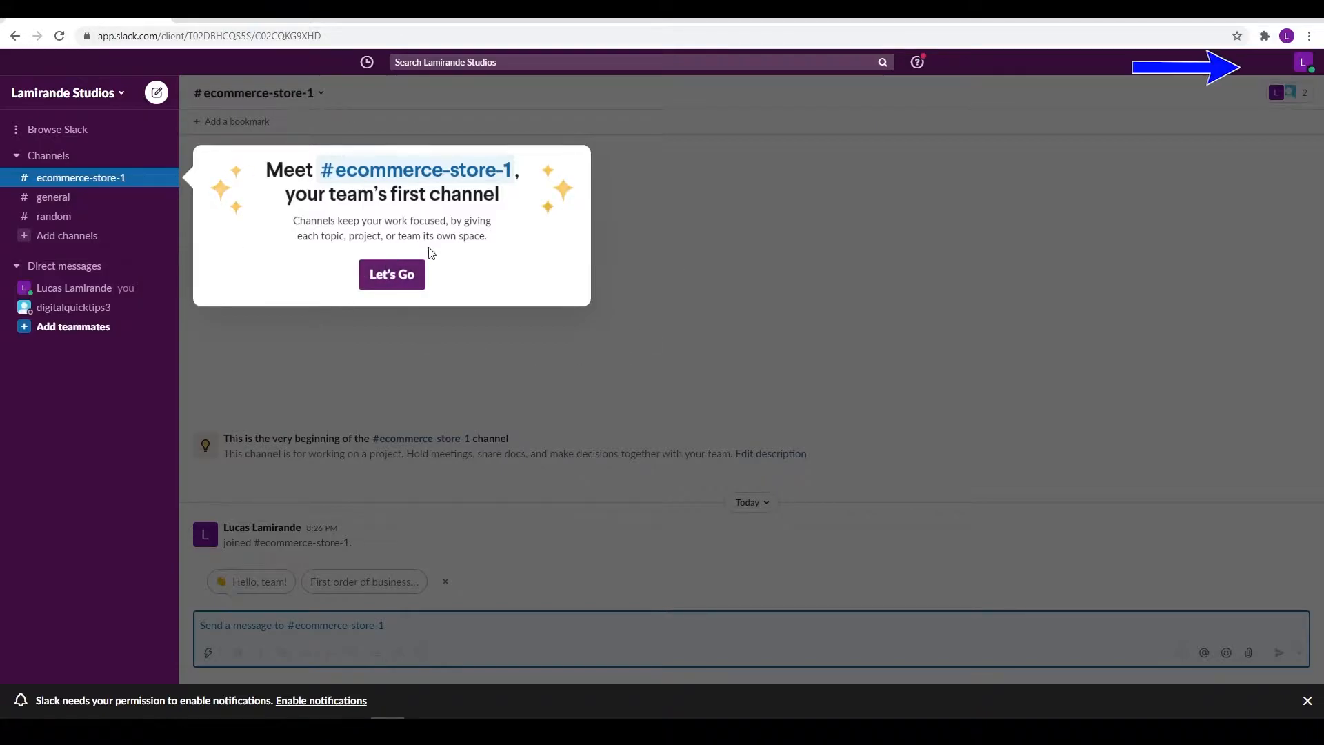
click(413, 271)
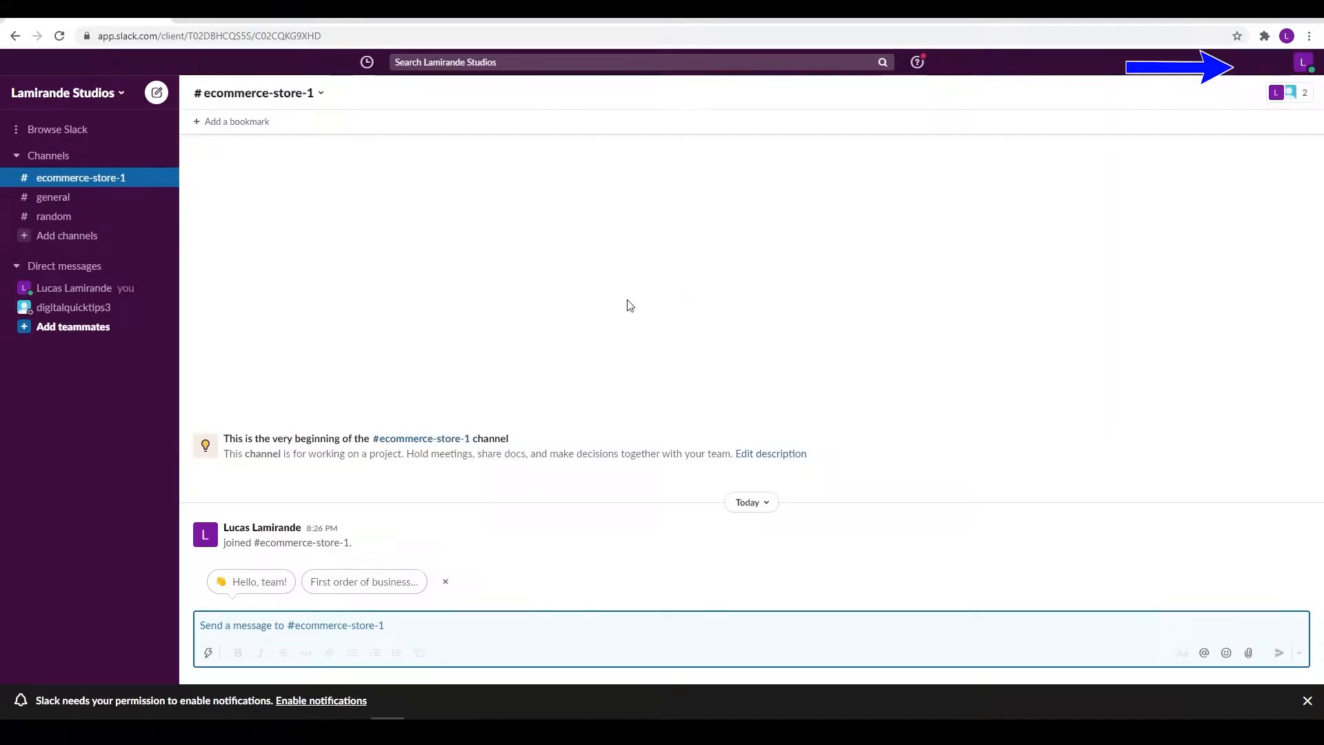
click(1303, 64)
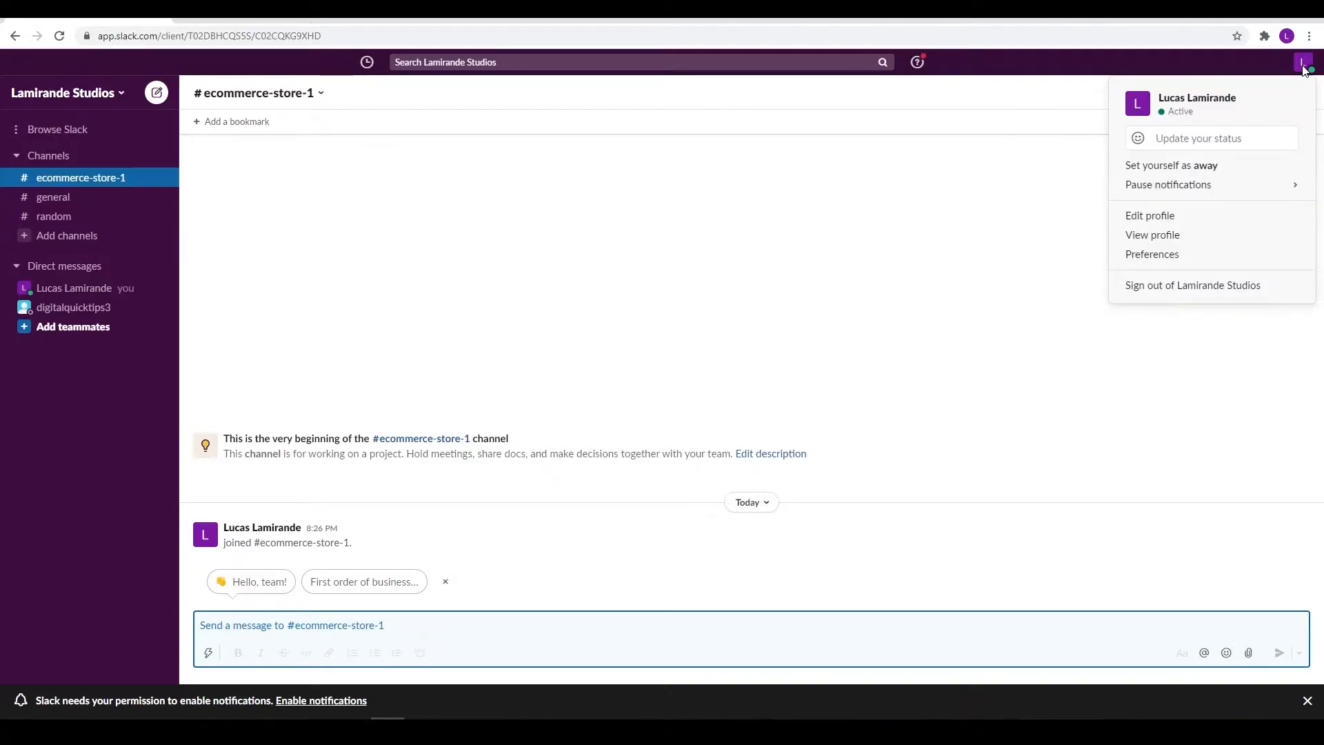
click(1179, 145)
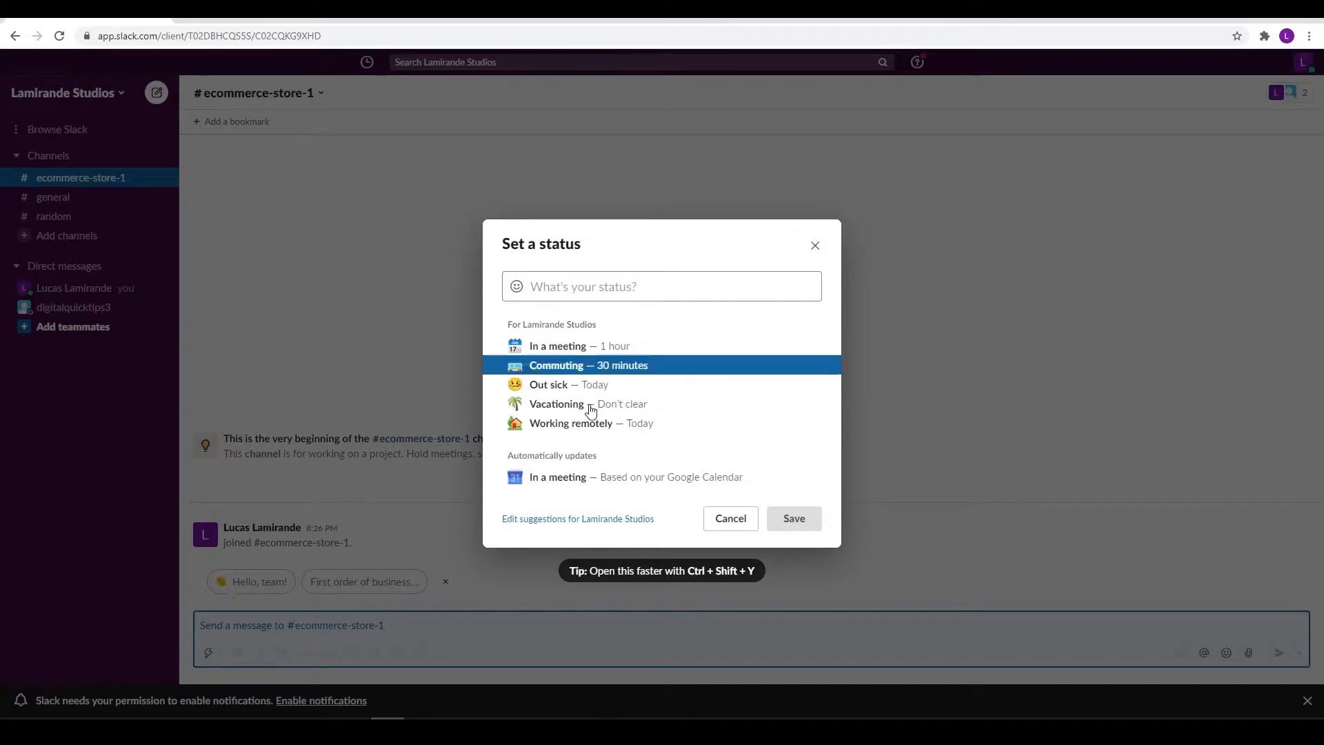
click(818, 244)
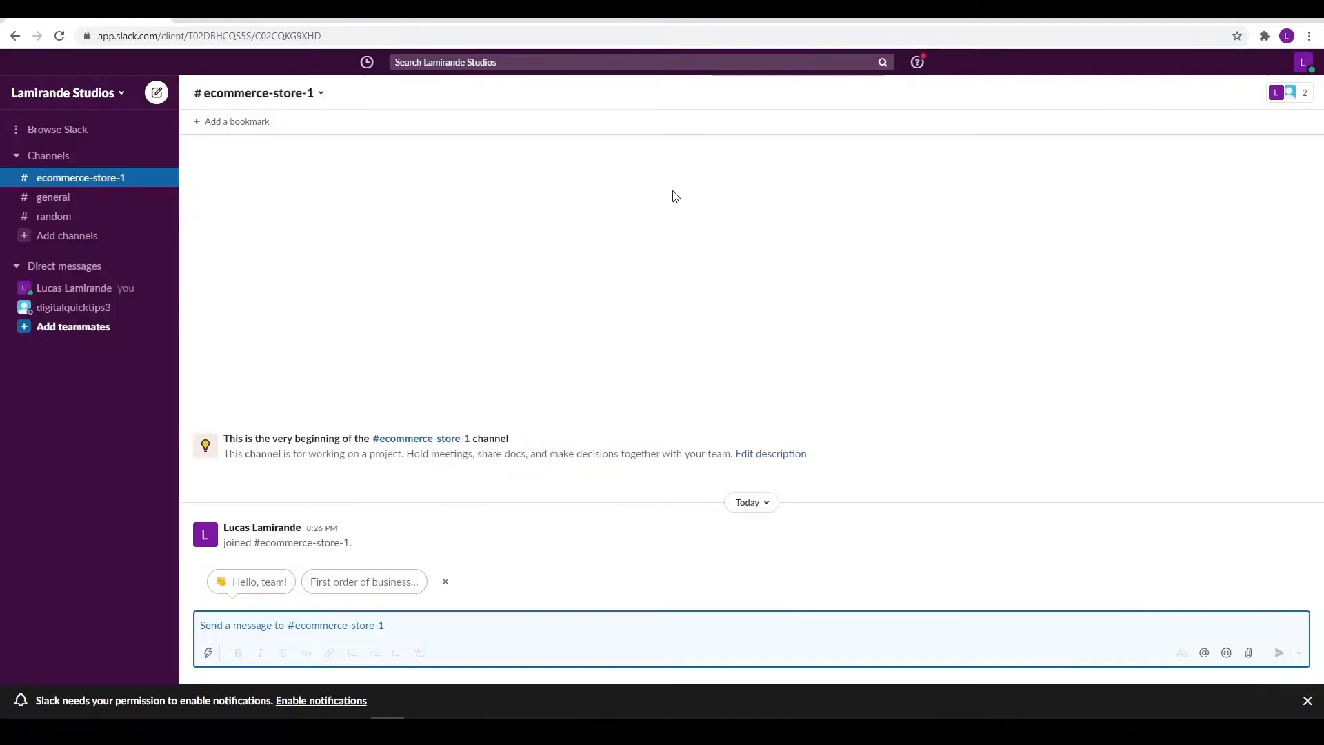
click(500, 63)
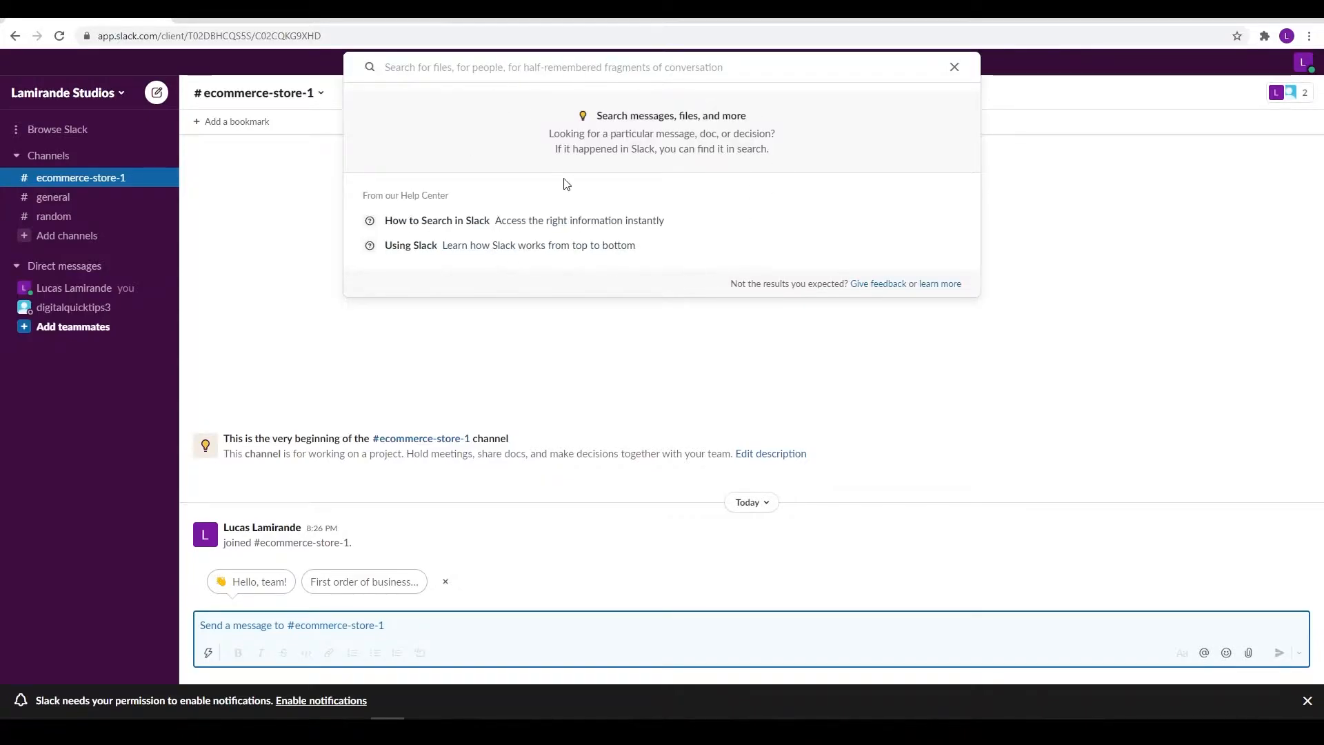
click(955, 67)
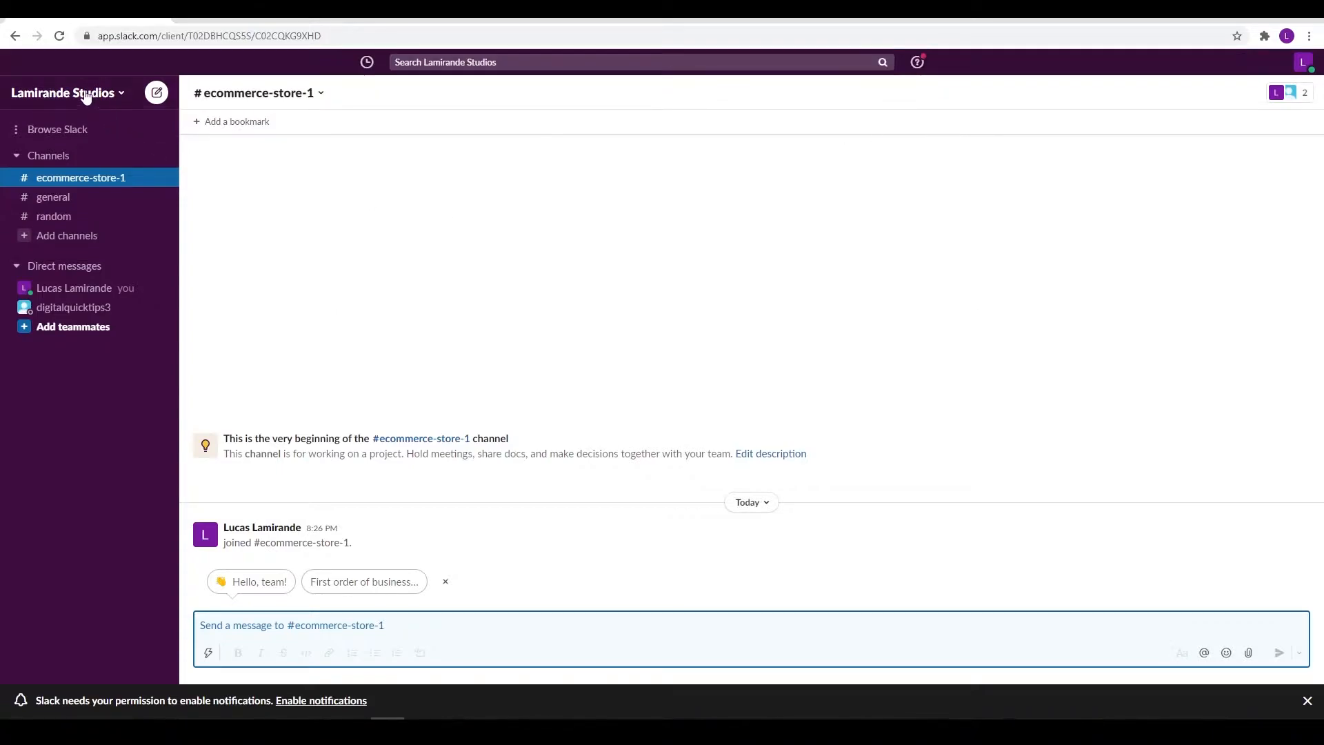
click(121, 97)
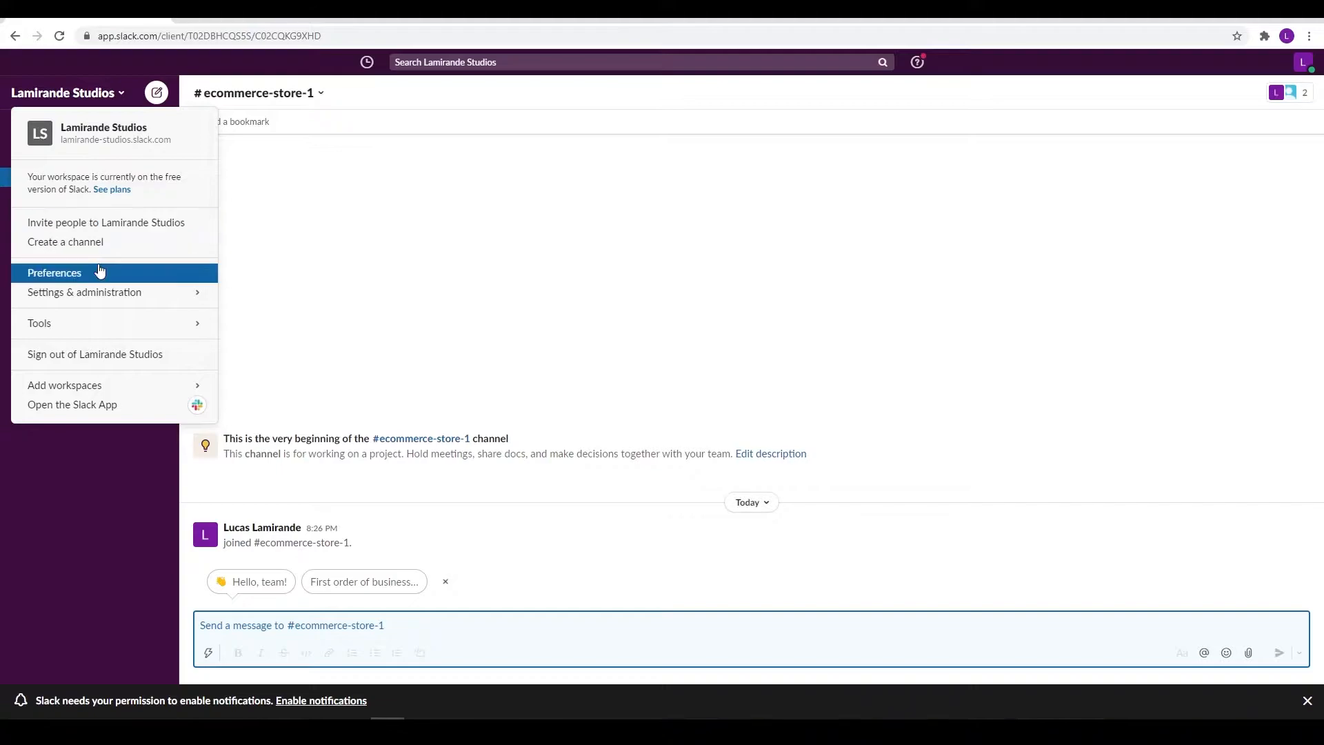
mouse_move(83, 393)
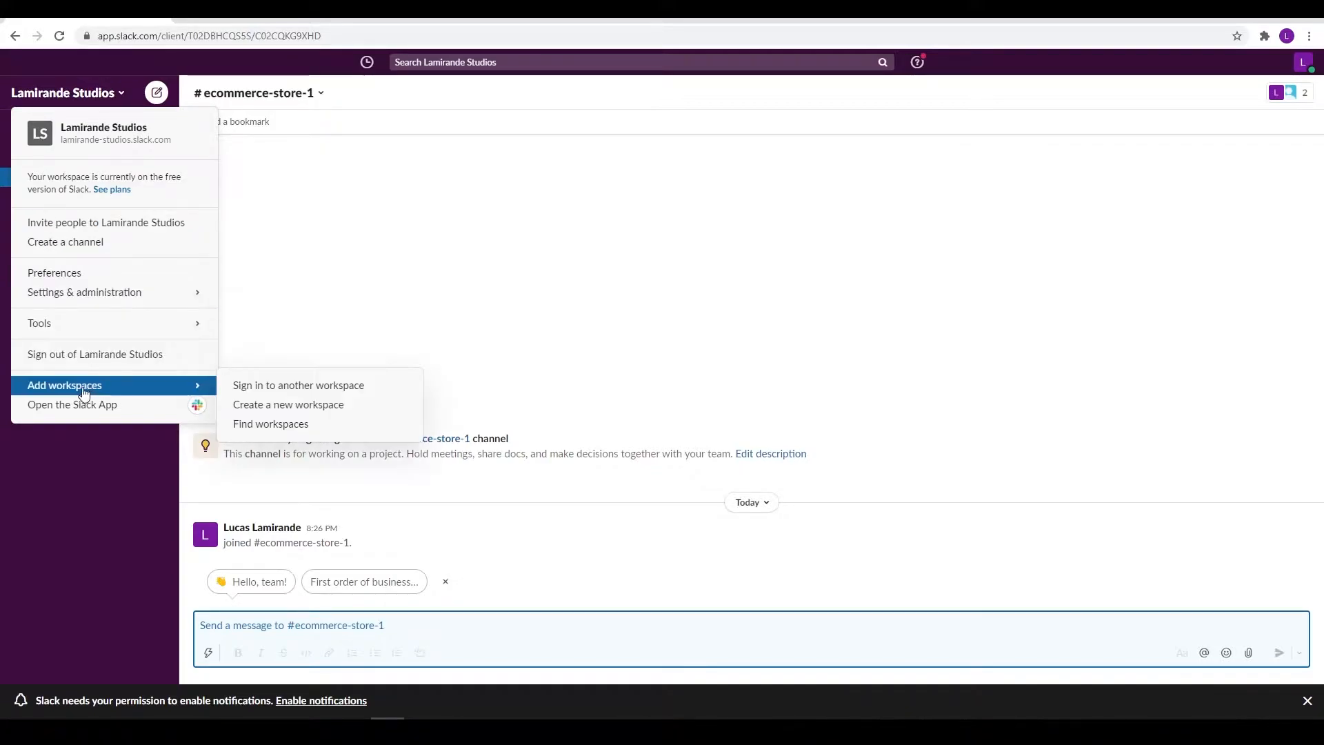
click(128, 453)
click(69, 131)
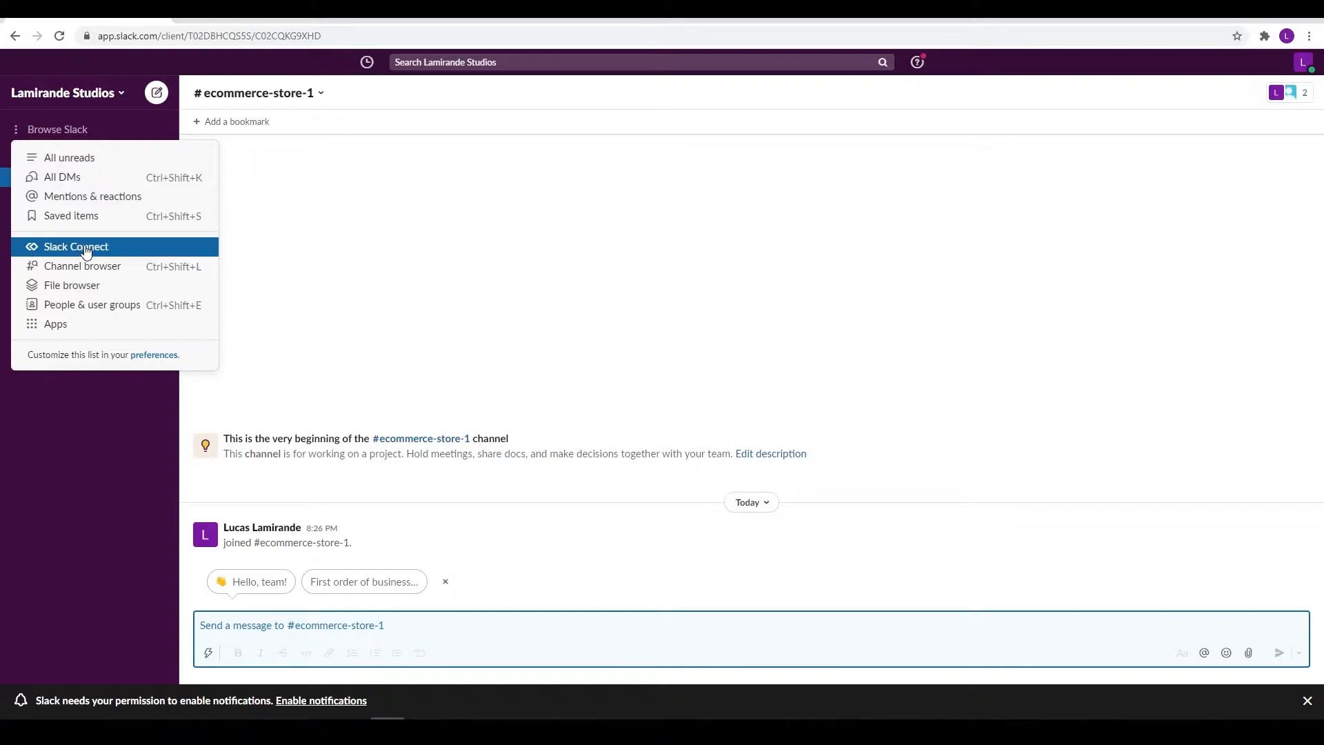
click(90, 408)
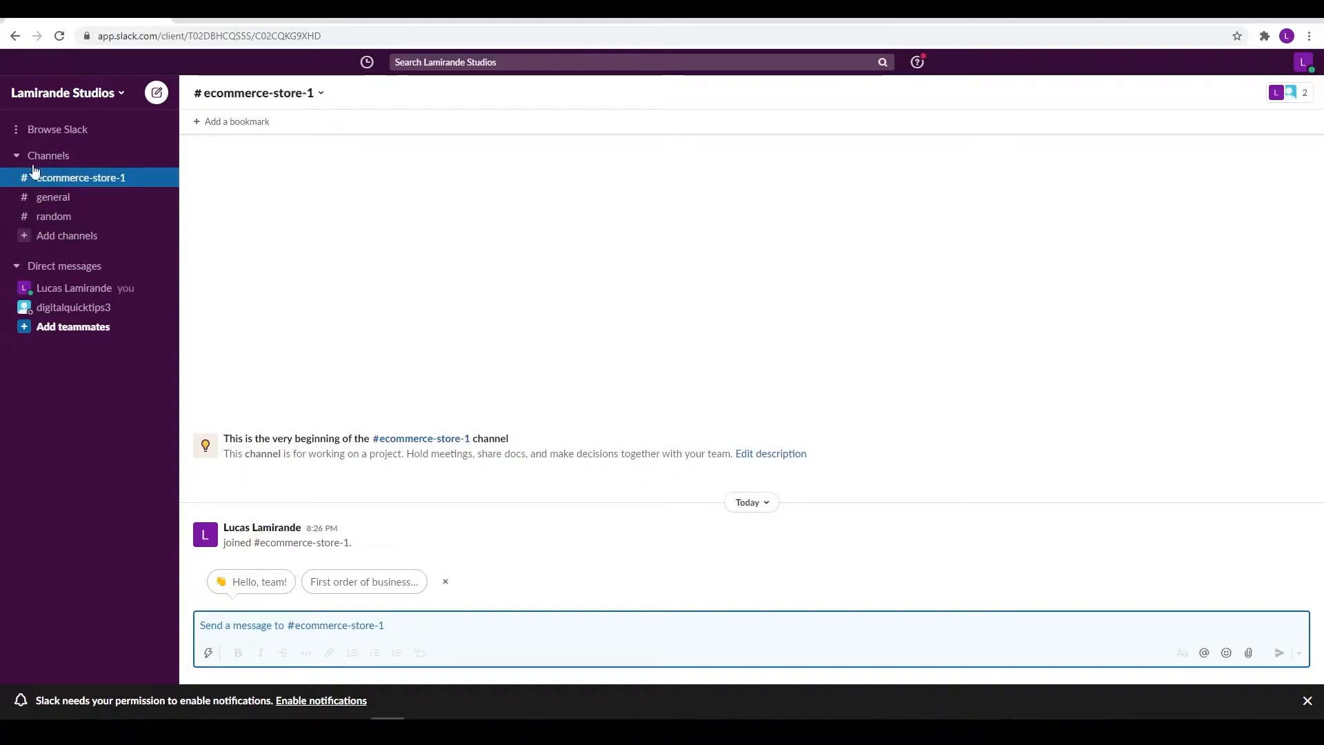
Start a new channel and name it 'management'
click(70, 240)
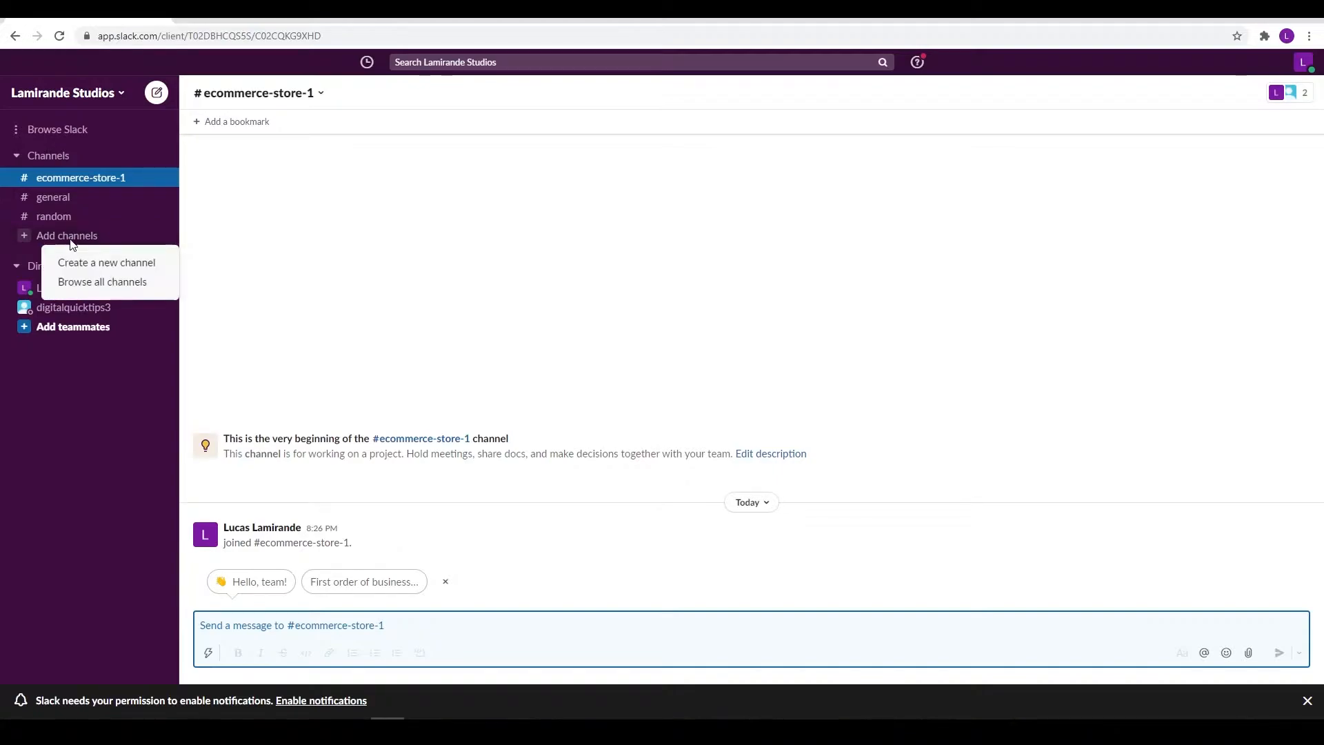
click(65, 235)
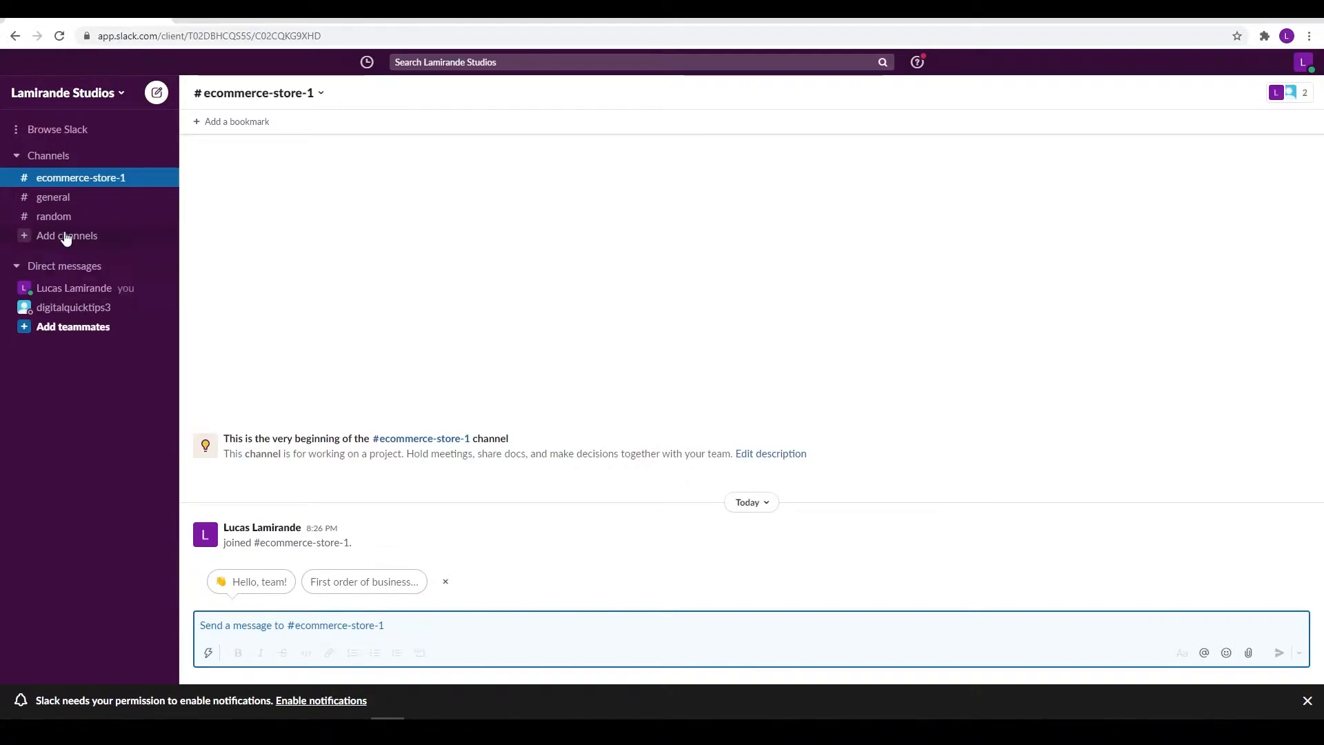
click(66, 237)
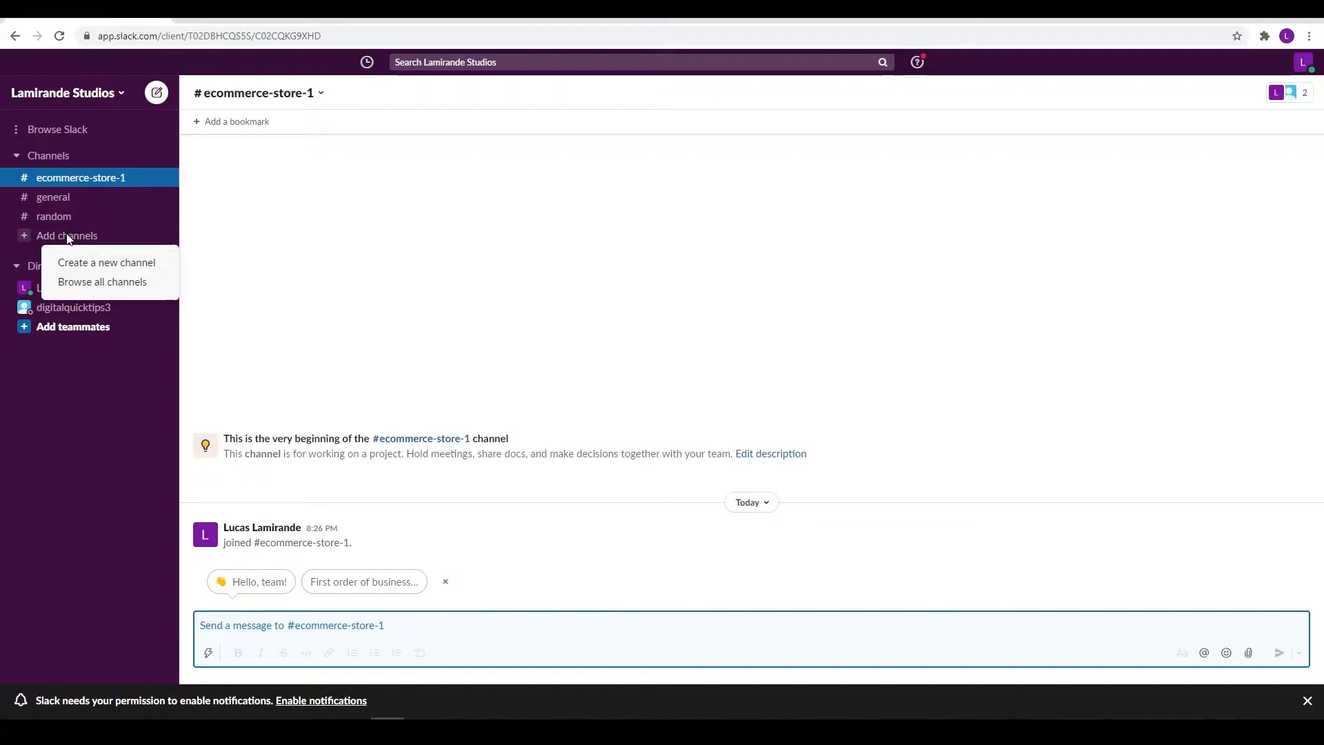
click(111, 266)
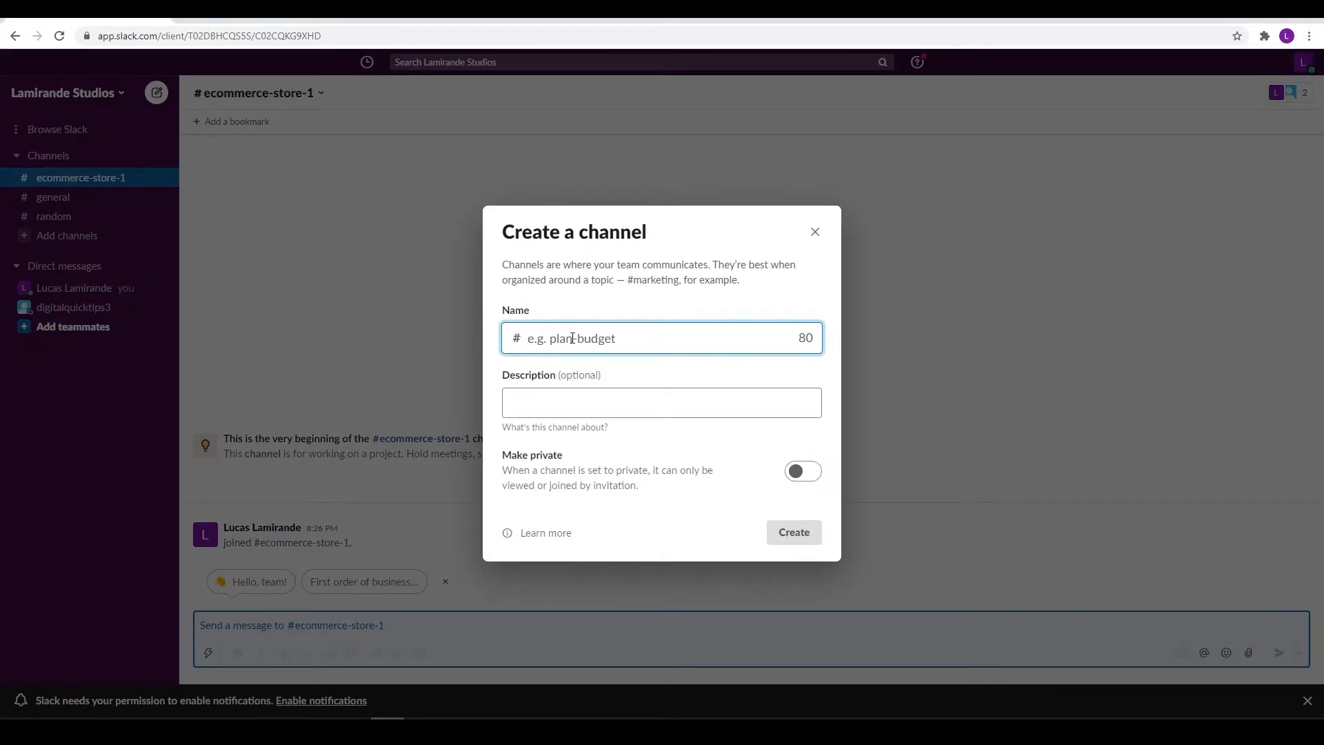
click(573, 338)
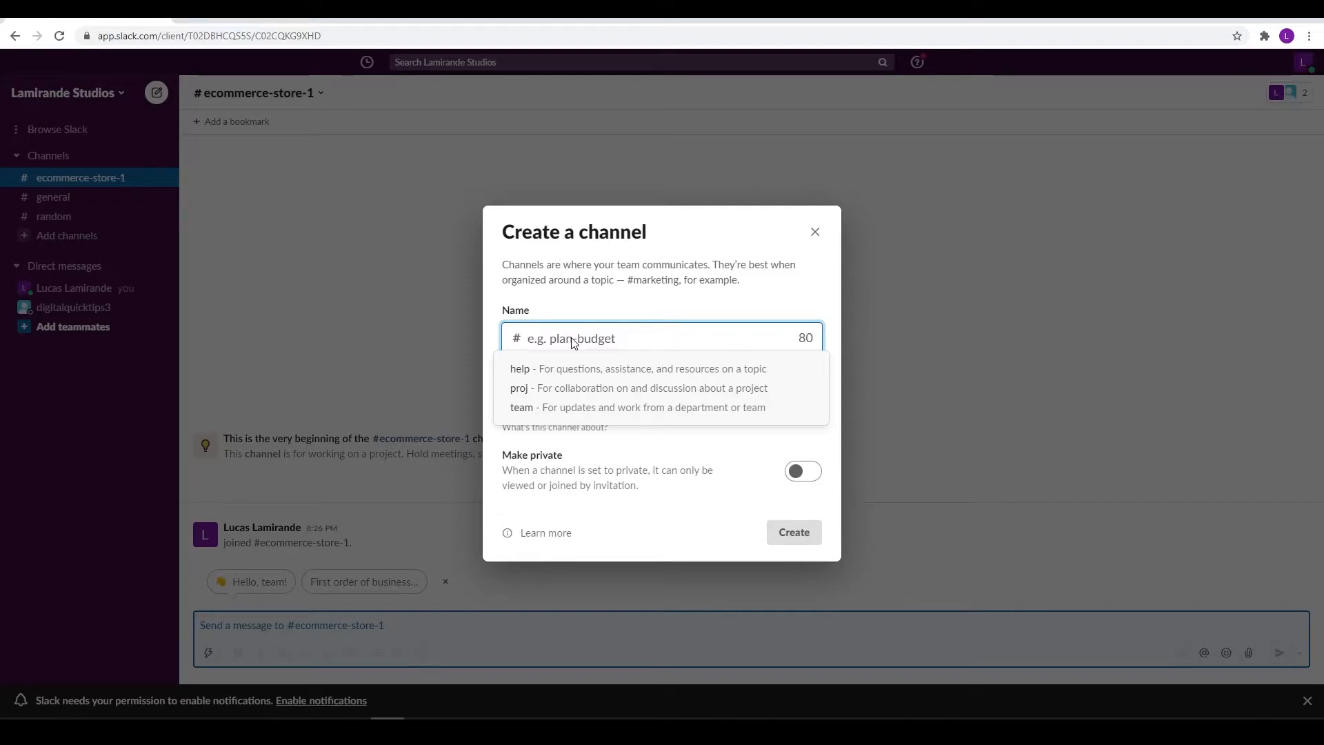
drag(740, 281, 514, 266)
click(583, 350)
text(management)
Make the management channel private, create it, and skip adding people
click(602, 403)
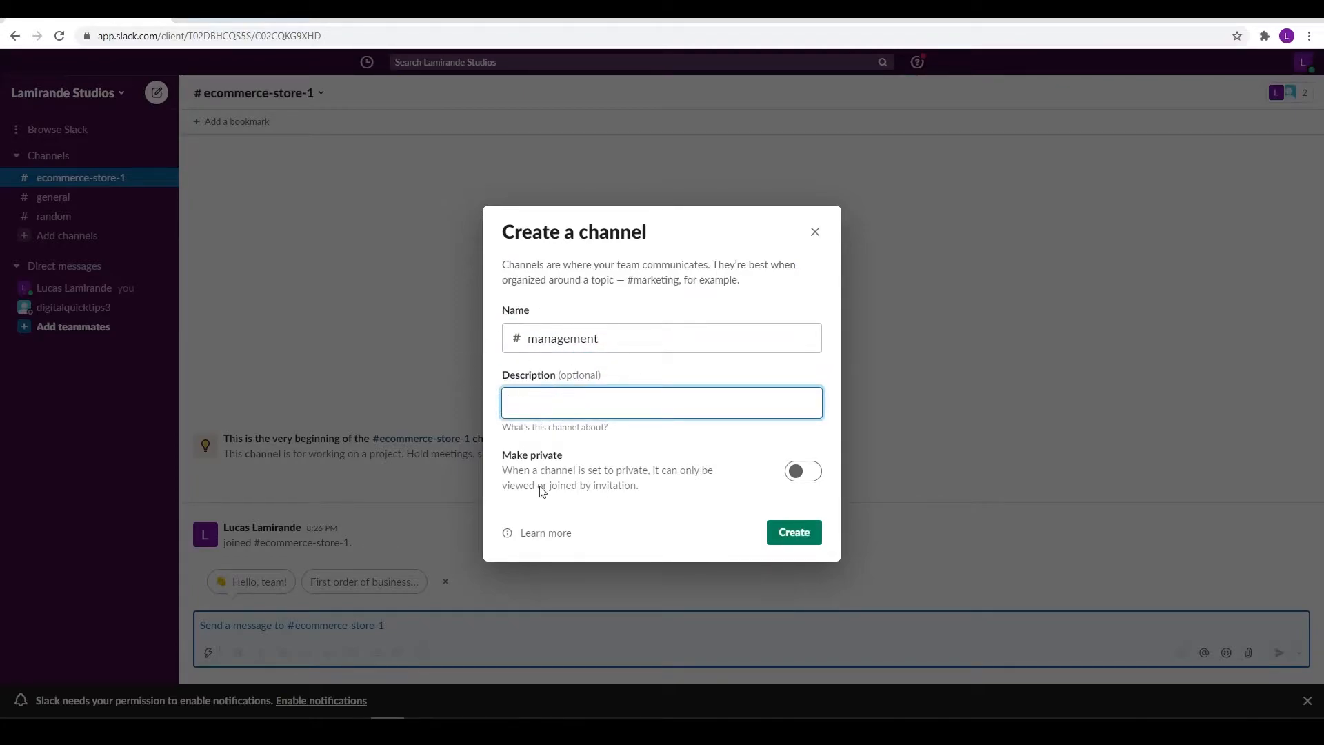
drag(637, 489, 531, 457)
click(531, 457)
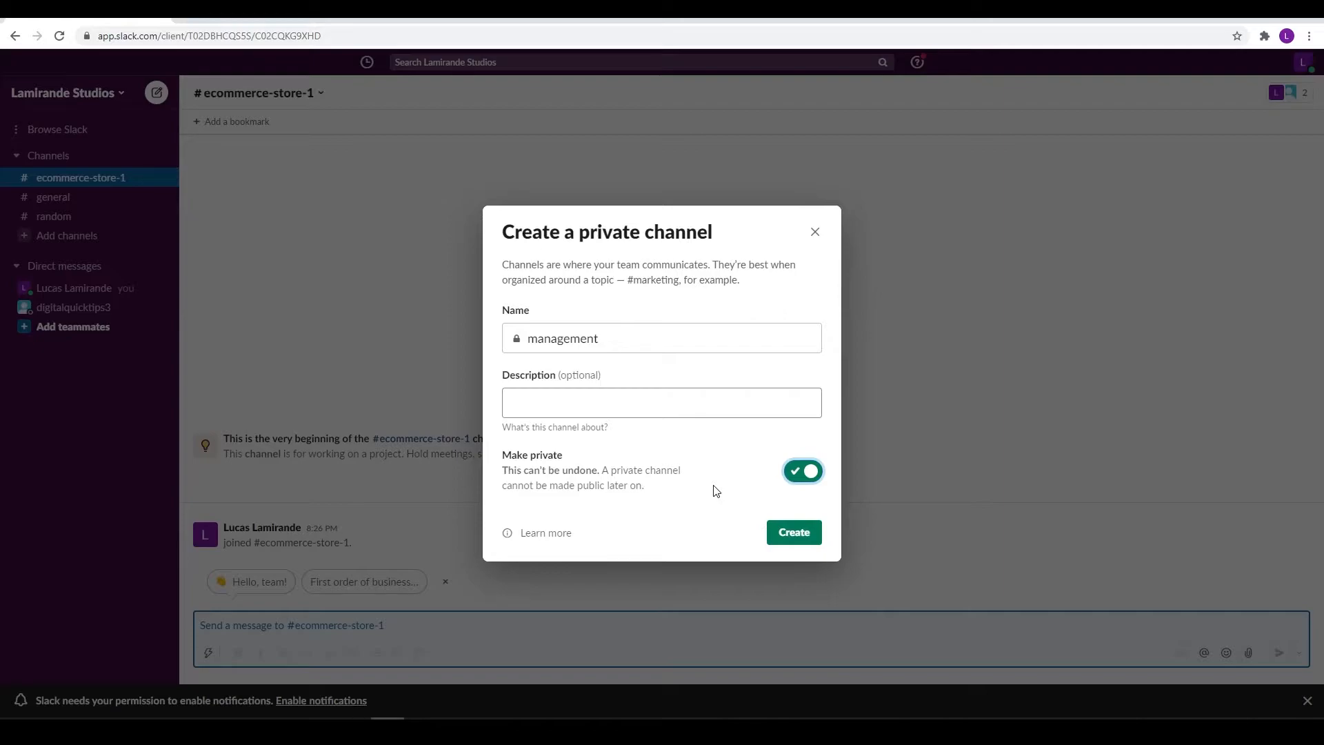
click(794, 536)
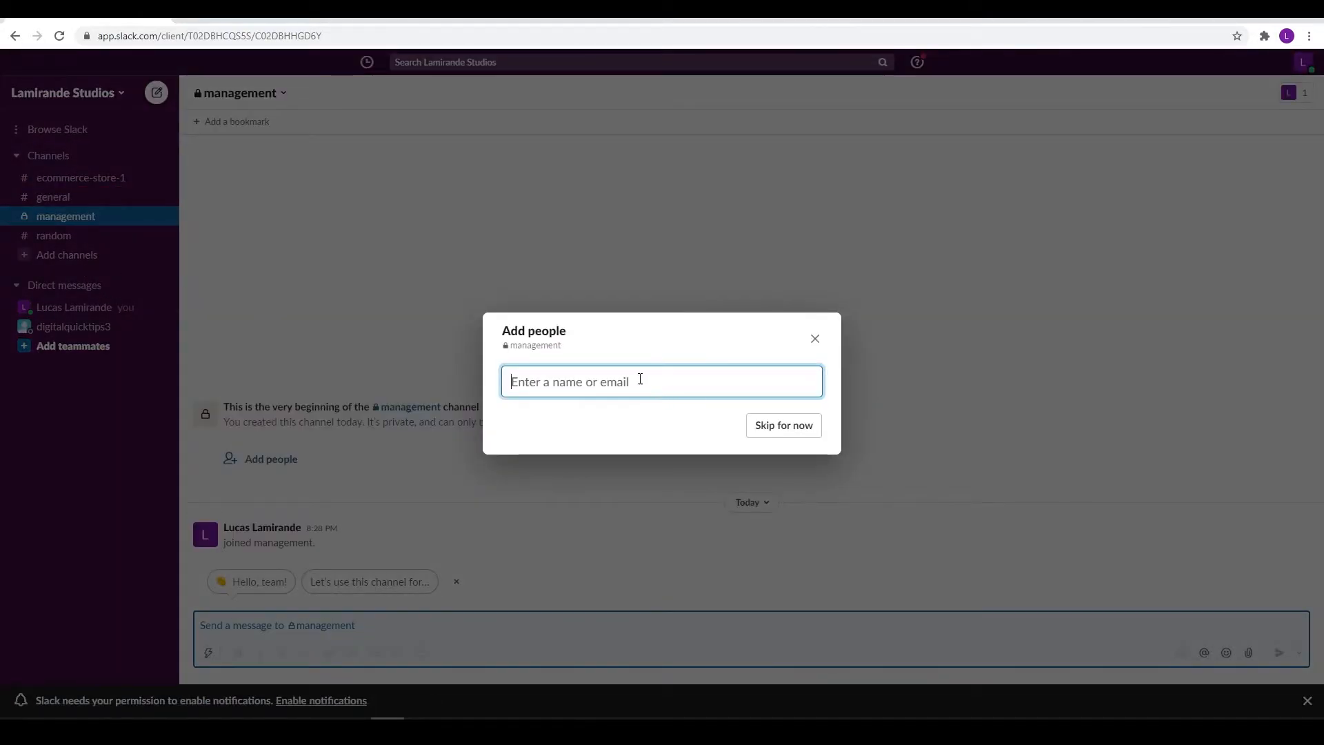
click(776, 427)
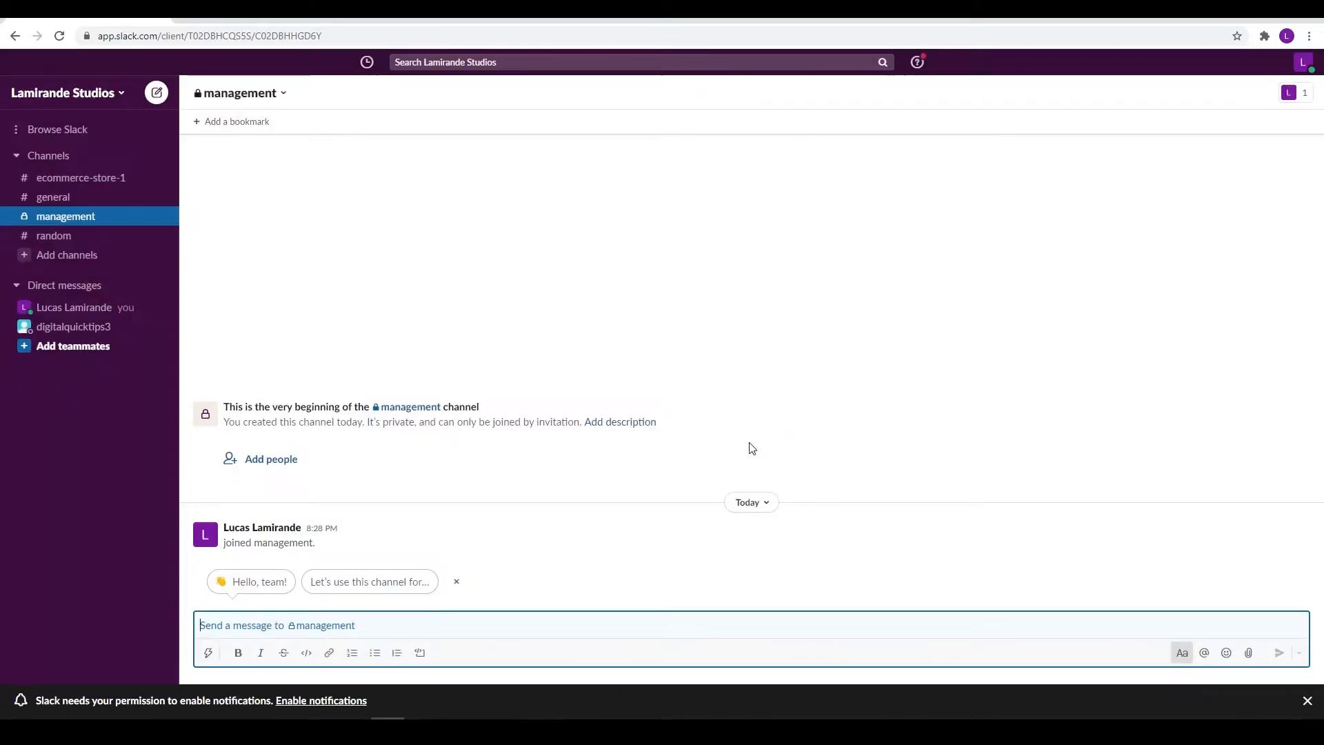
click(73, 256)
Create a public 'marketing' channel, skipping adding people
click(99, 282)
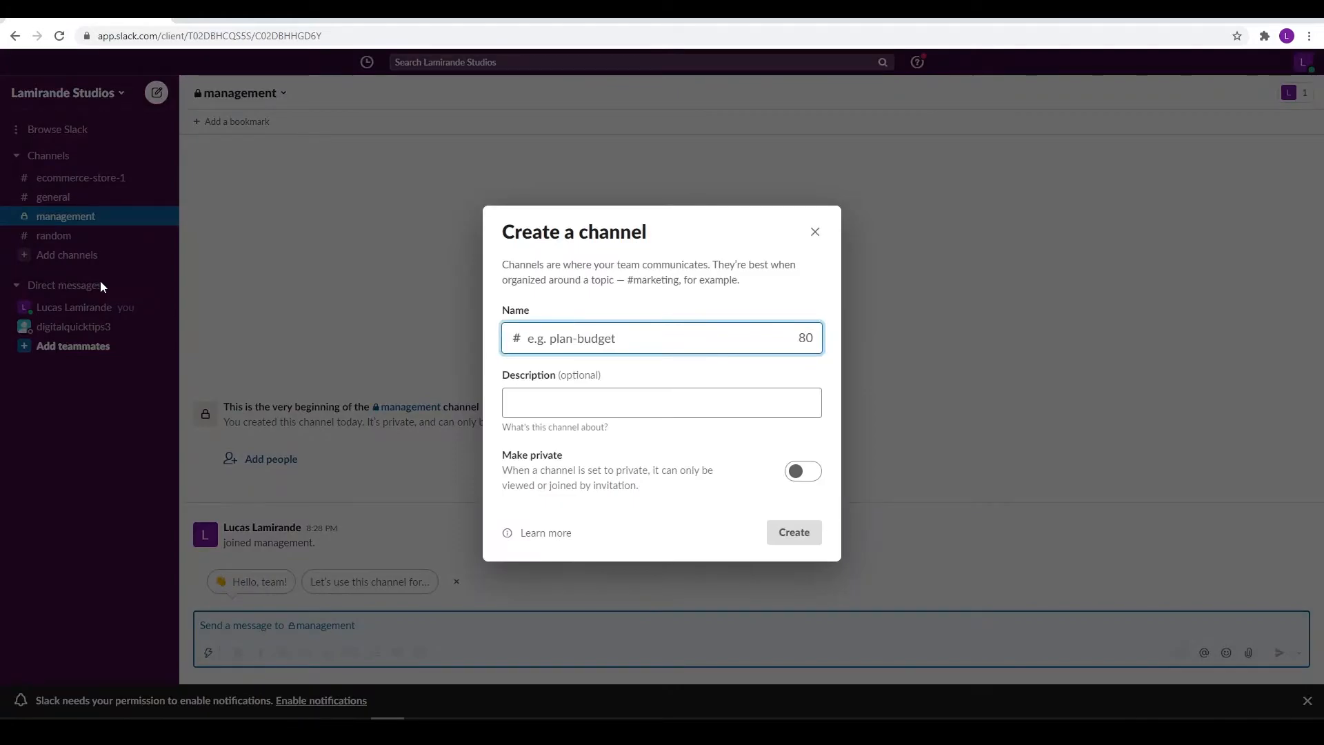
text(marketing)
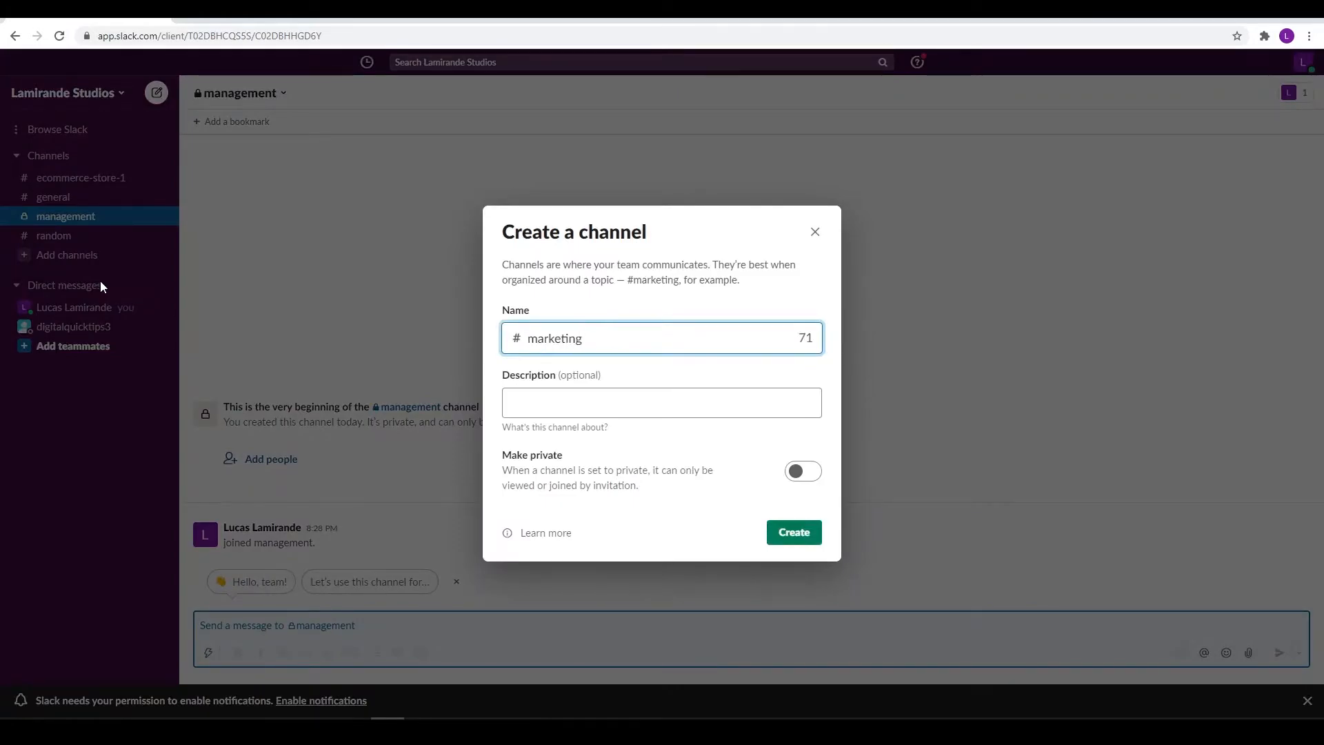
click(794, 532)
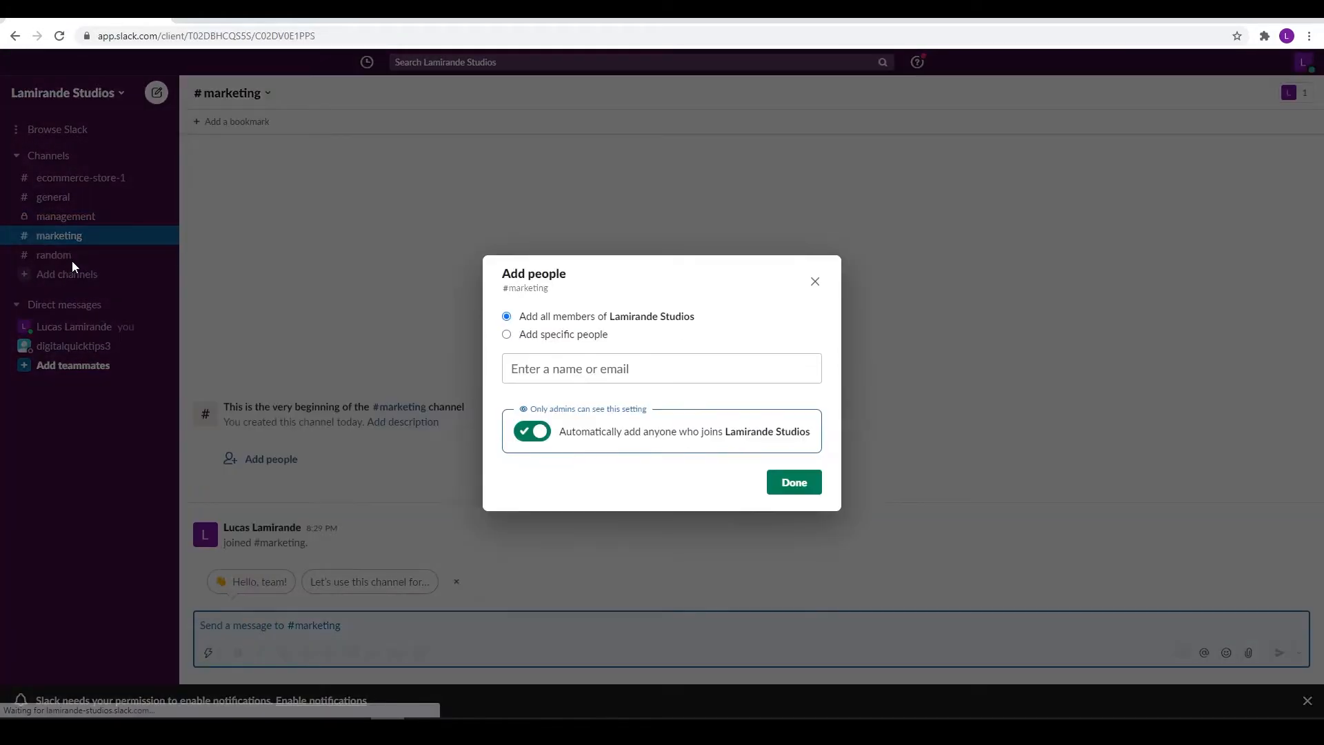
click(813, 279)
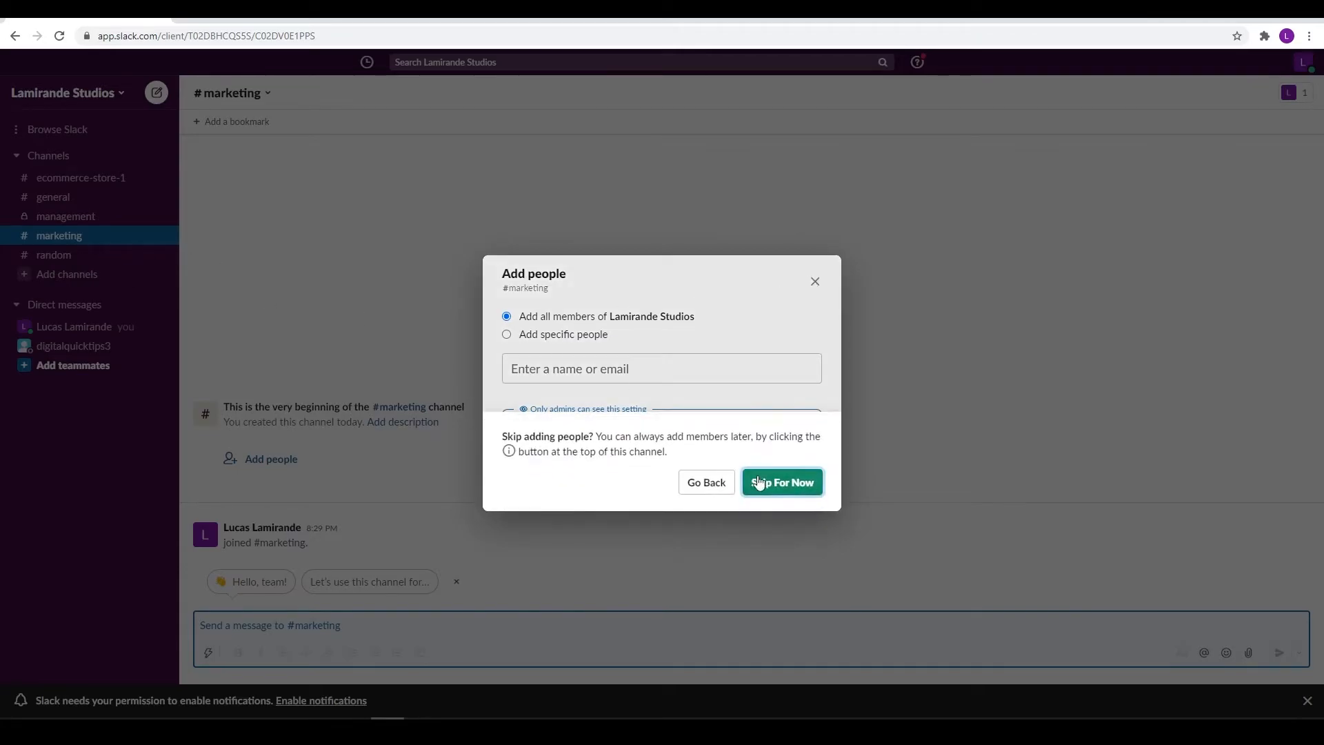
click(762, 482)
Create a public 'administration' channel
click(81, 282)
click(96, 301)
text(administration)
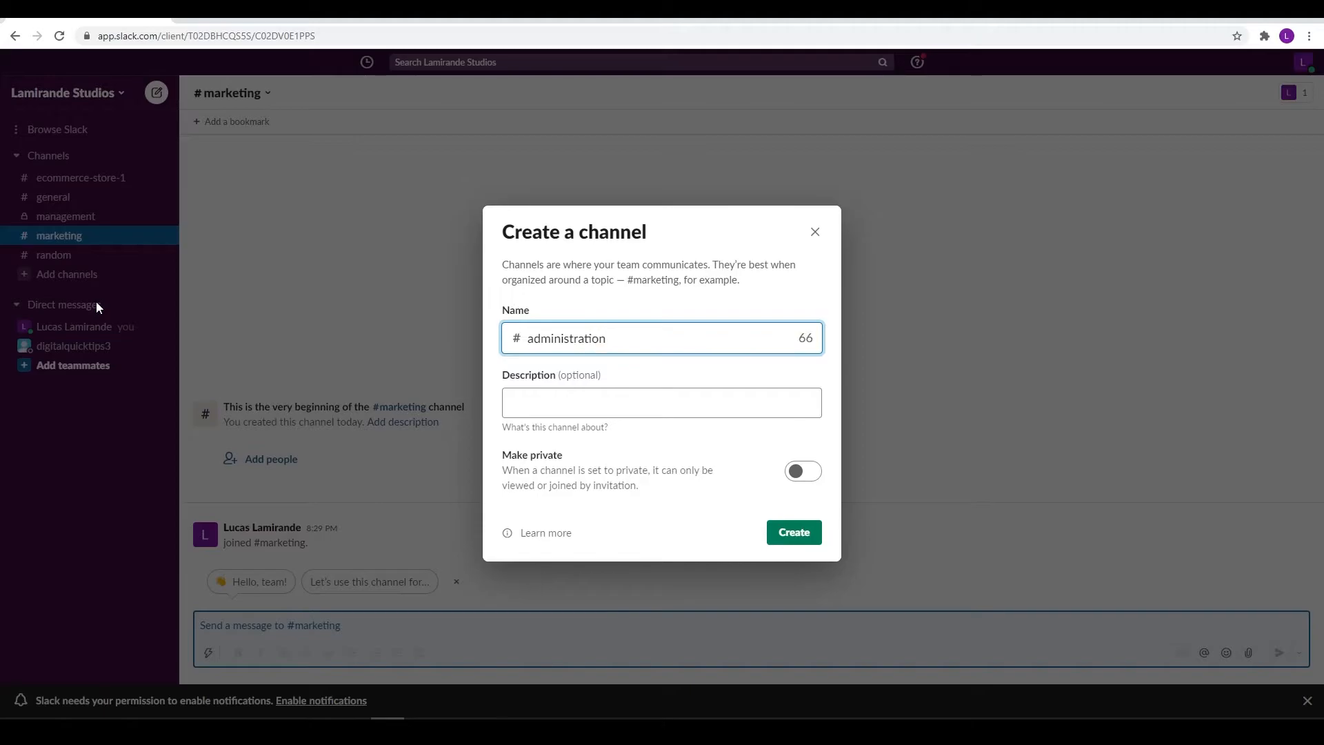
key(Return)
Create a private 'accounting' channel, skip adding people, and return to #management
click(89, 295)
click(92, 315)
text(acc)
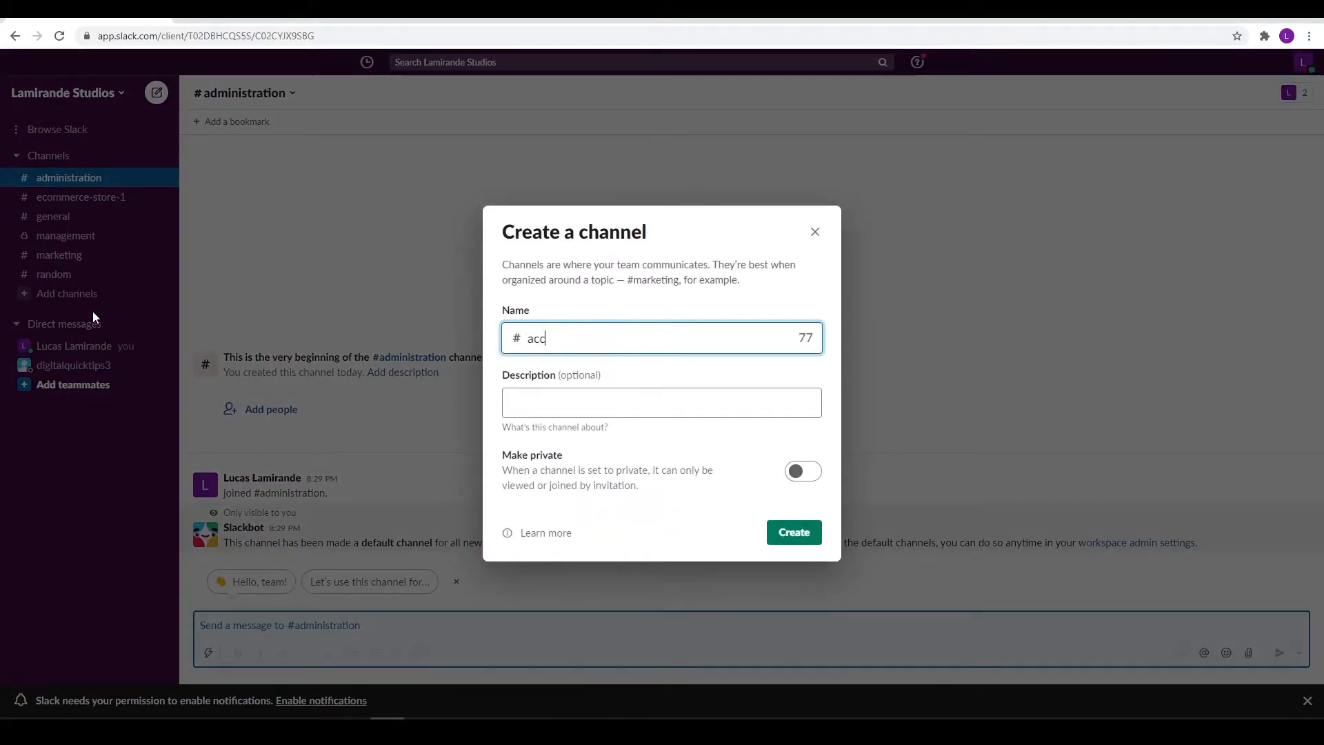
click(804, 471)
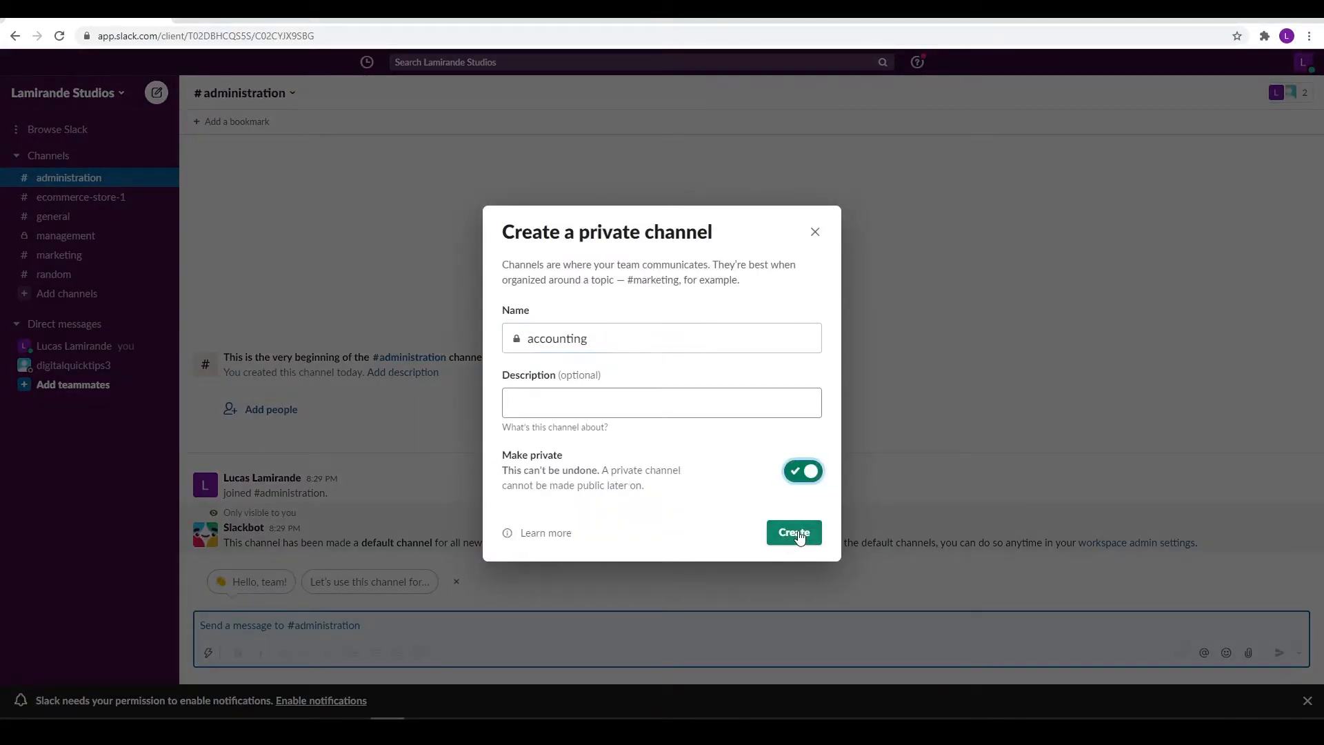
click(794, 532)
click(815, 338)
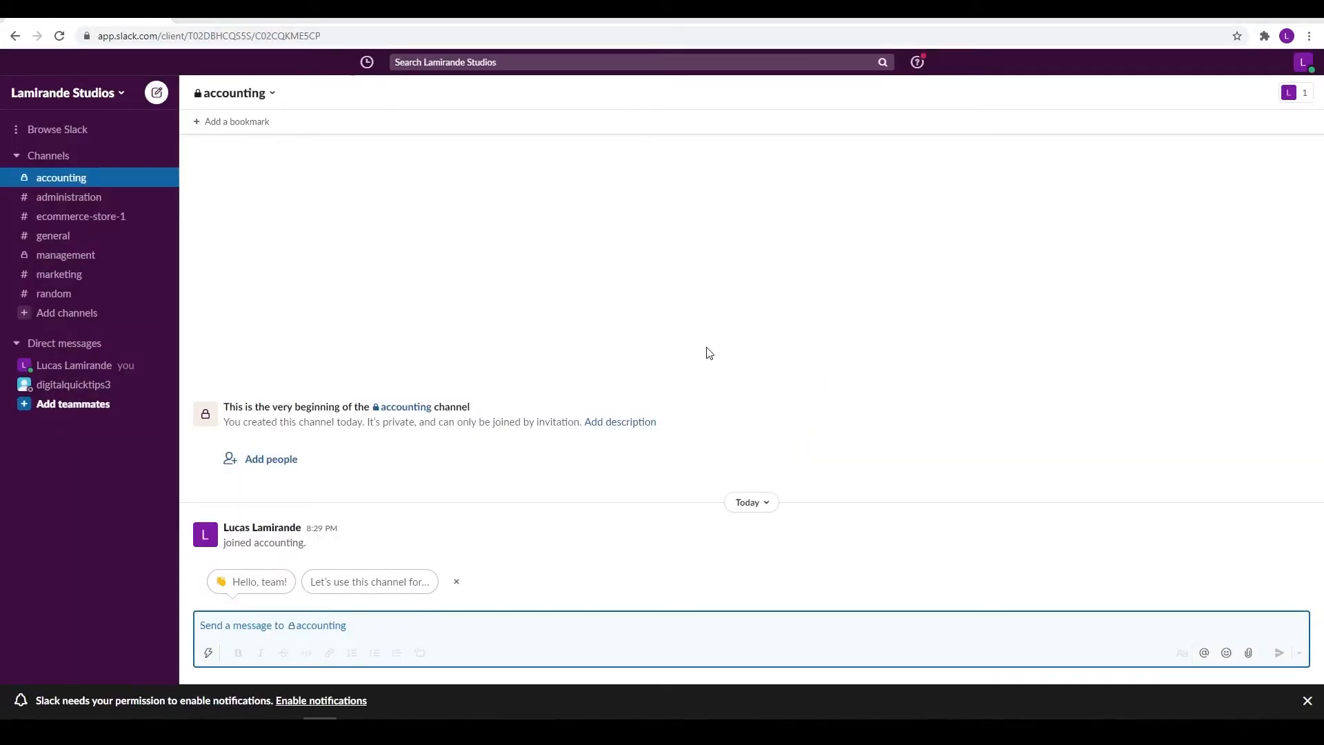
click(69, 255)
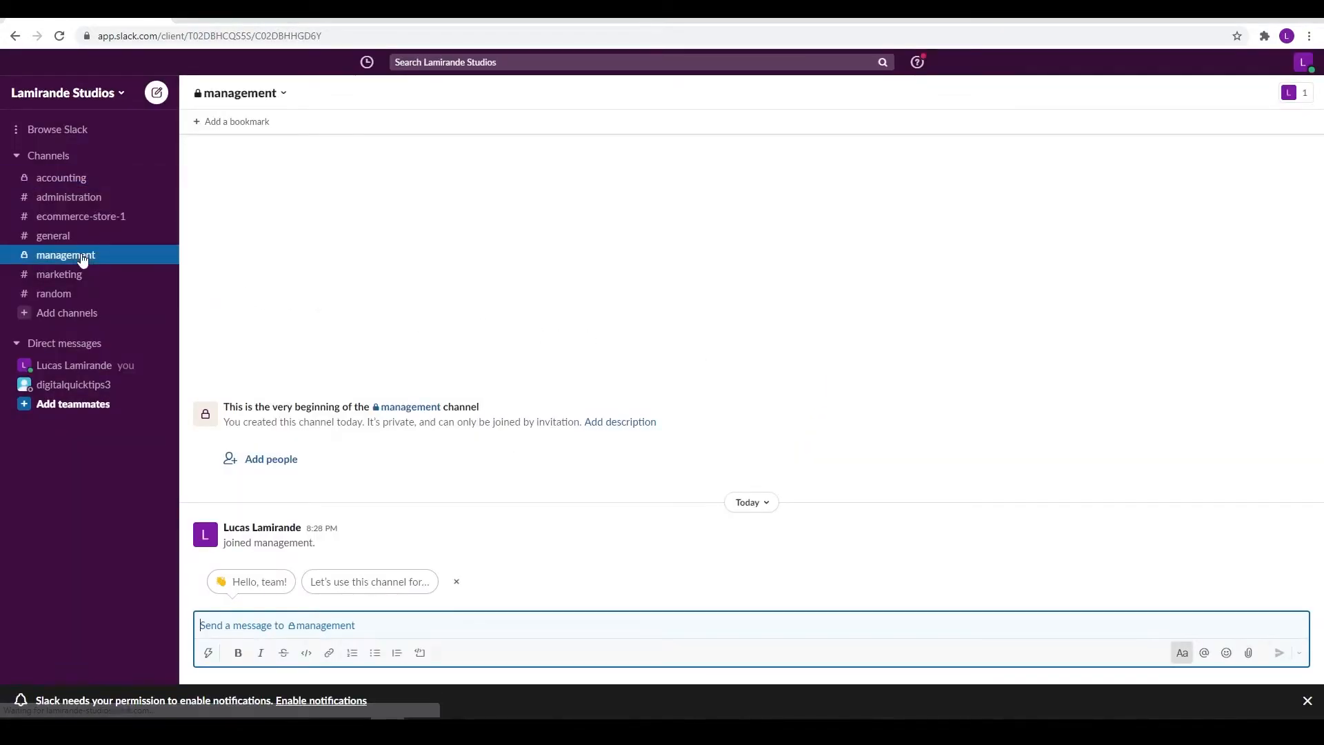
click(249, 459)
click(821, 262)
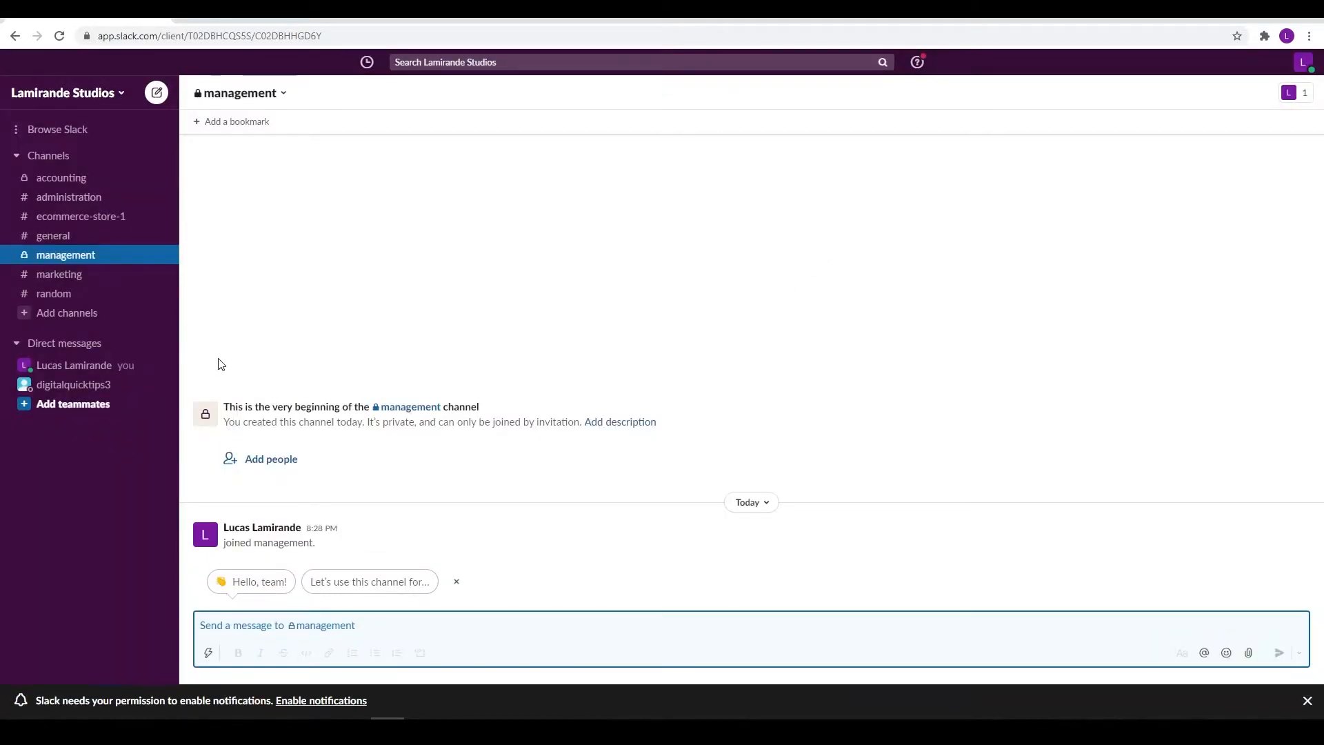
click(266, 463)
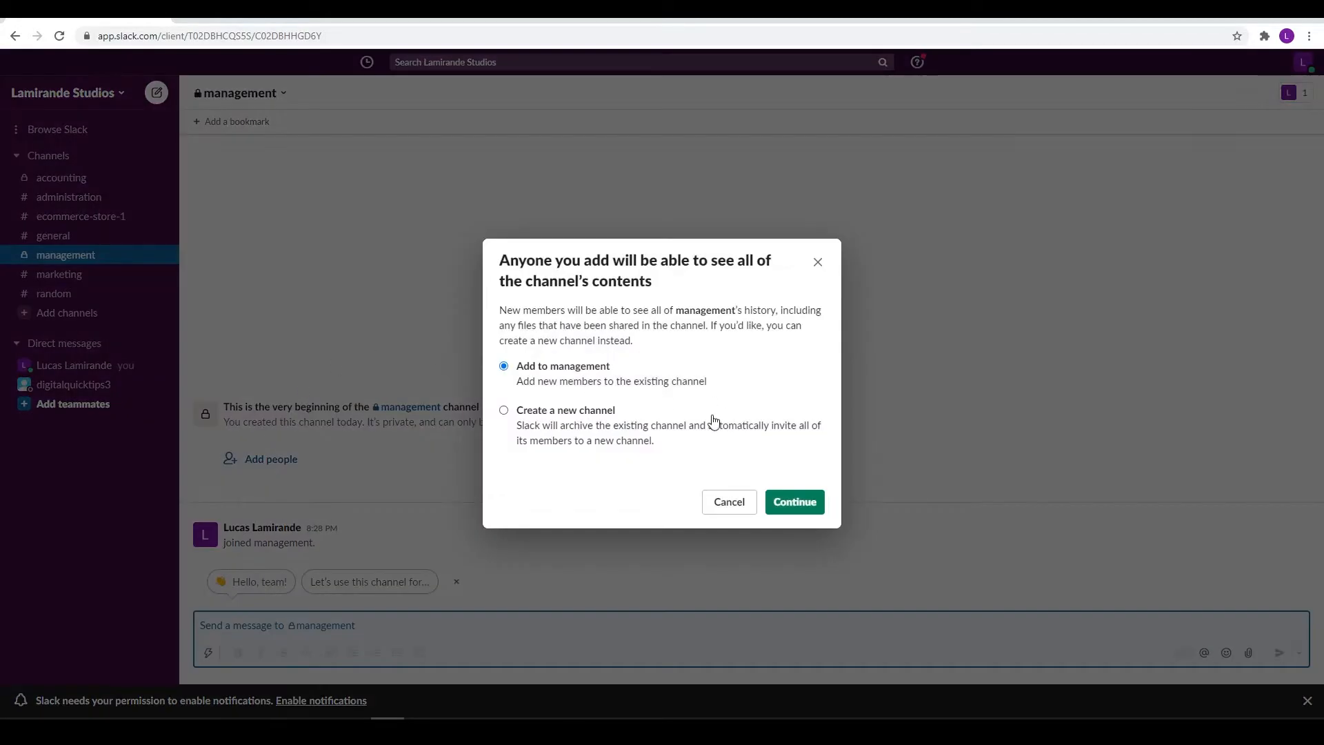
click(814, 273)
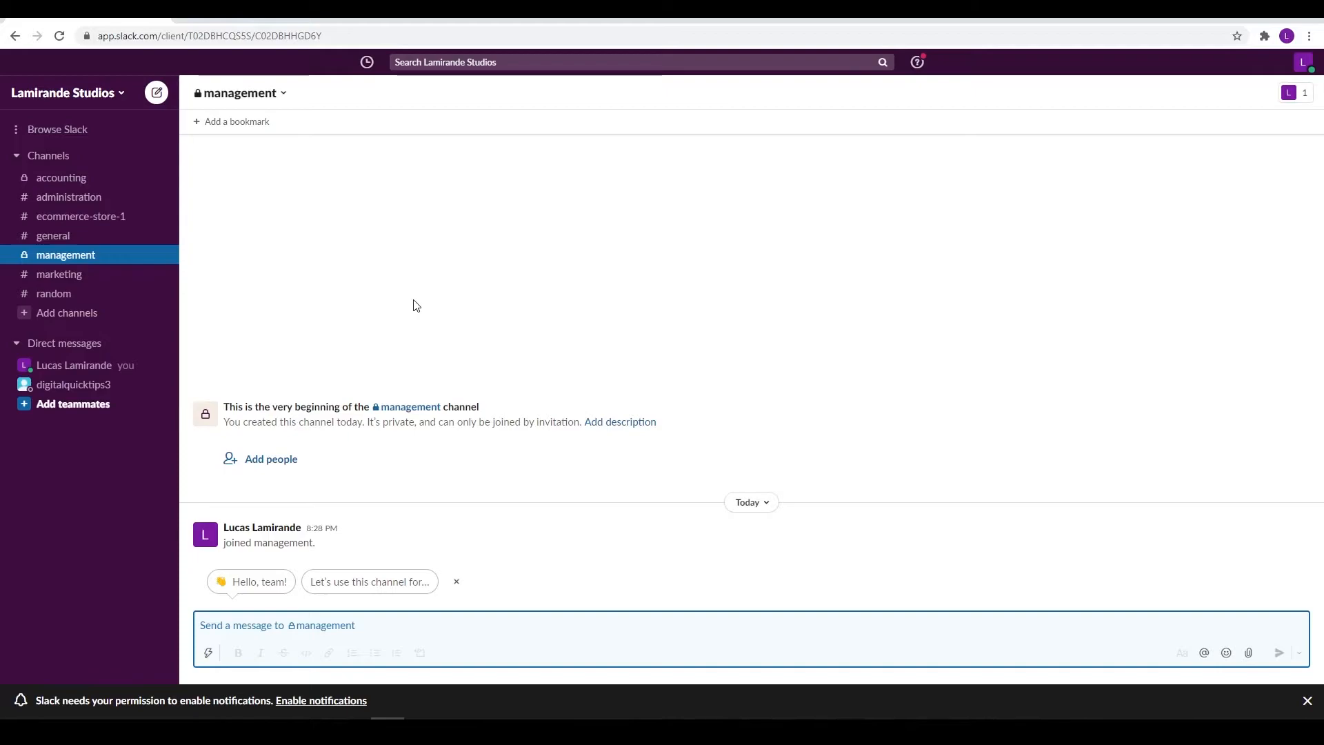
key(alt+Down)
text(@)
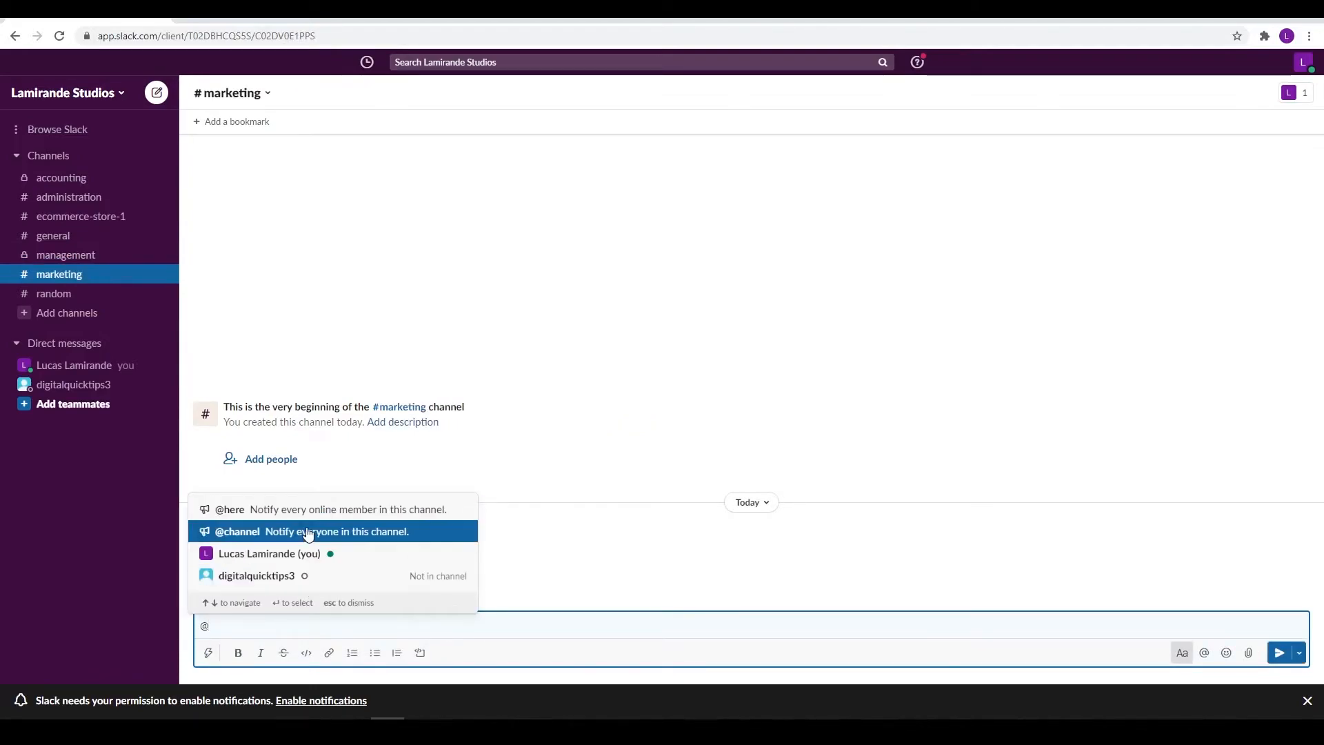
click(308, 578)
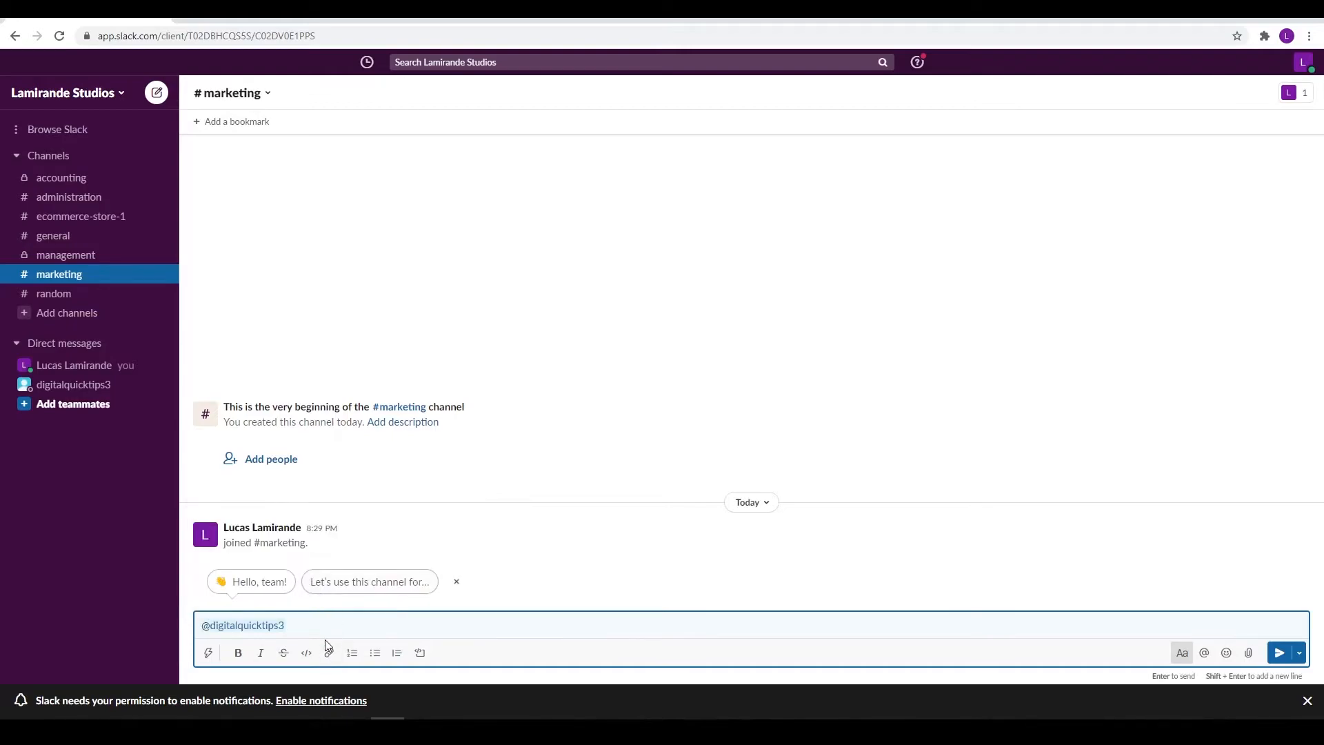
drag(331, 624, 170, 628)
key(BackSpace)
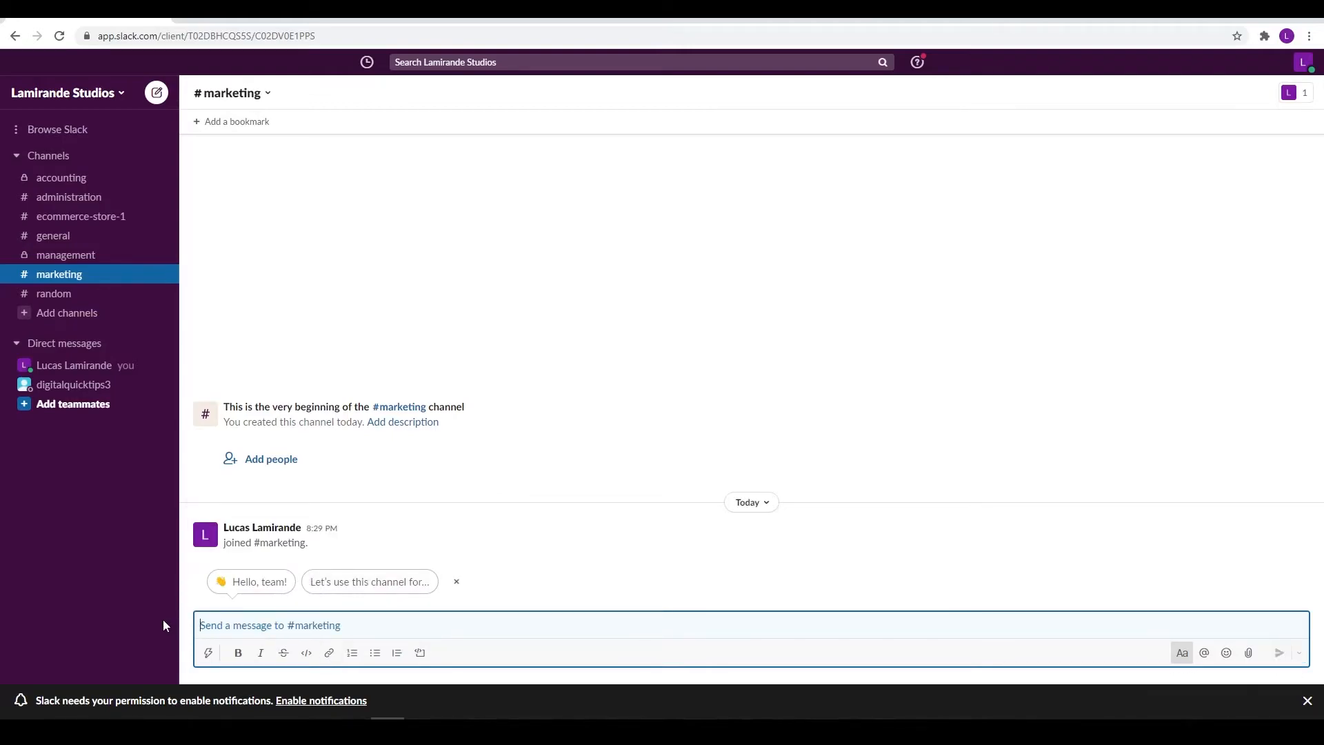
text(@lu)
key(Return)
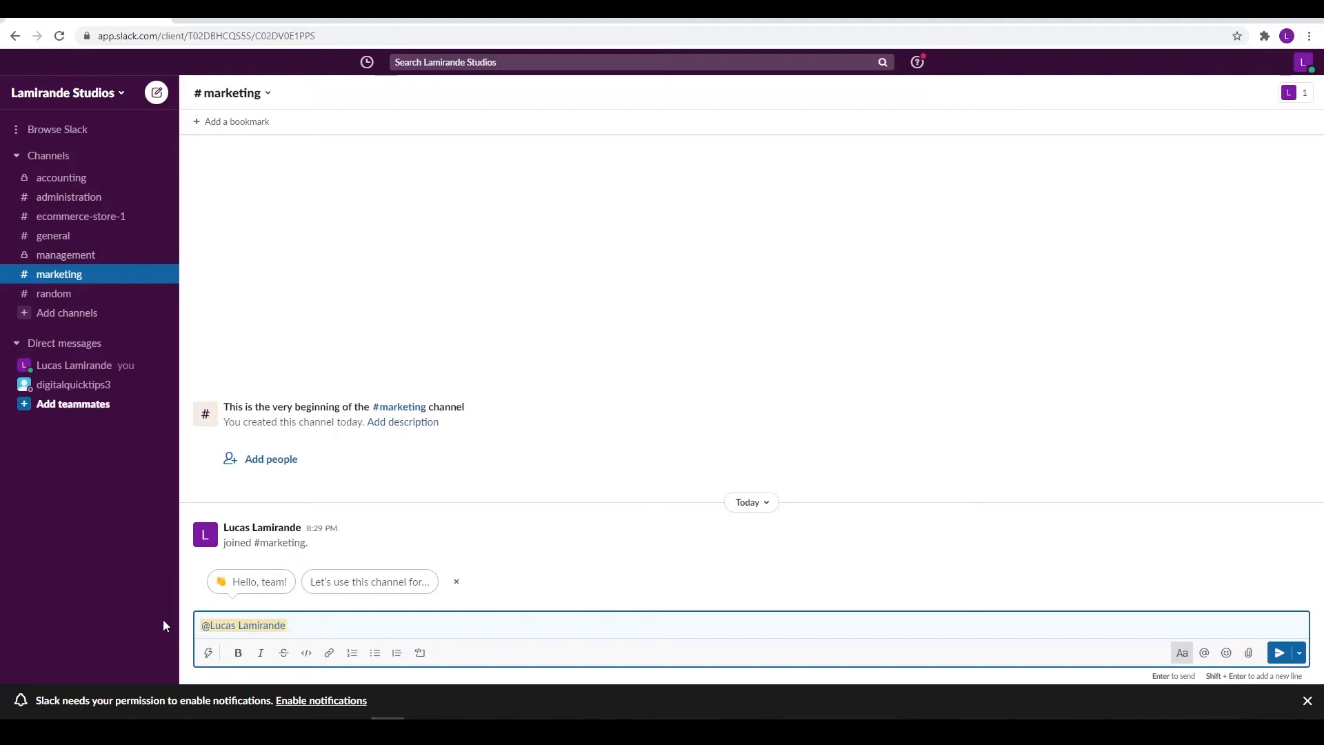
text(Hello)
key(Return)
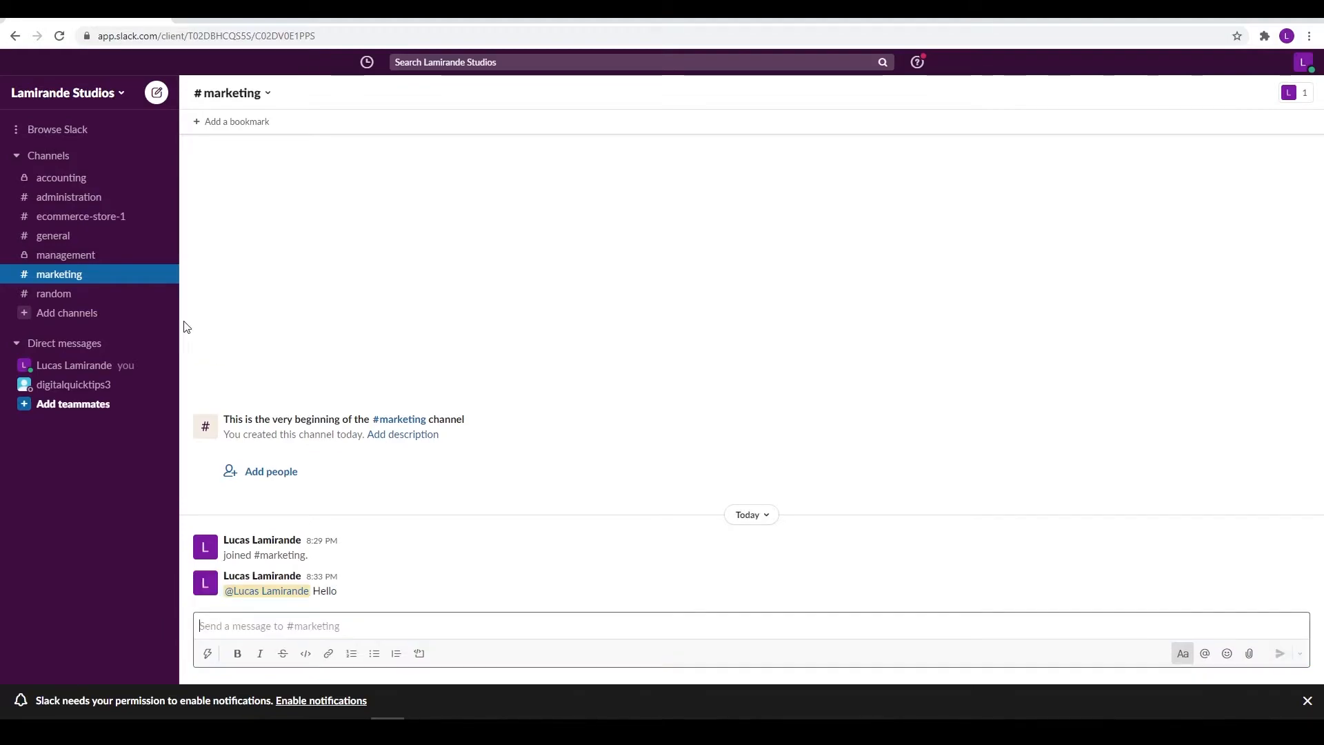
Star #marketing, toggle the Starred section closed and open, then open the teammate's direct message
right_click(79, 274)
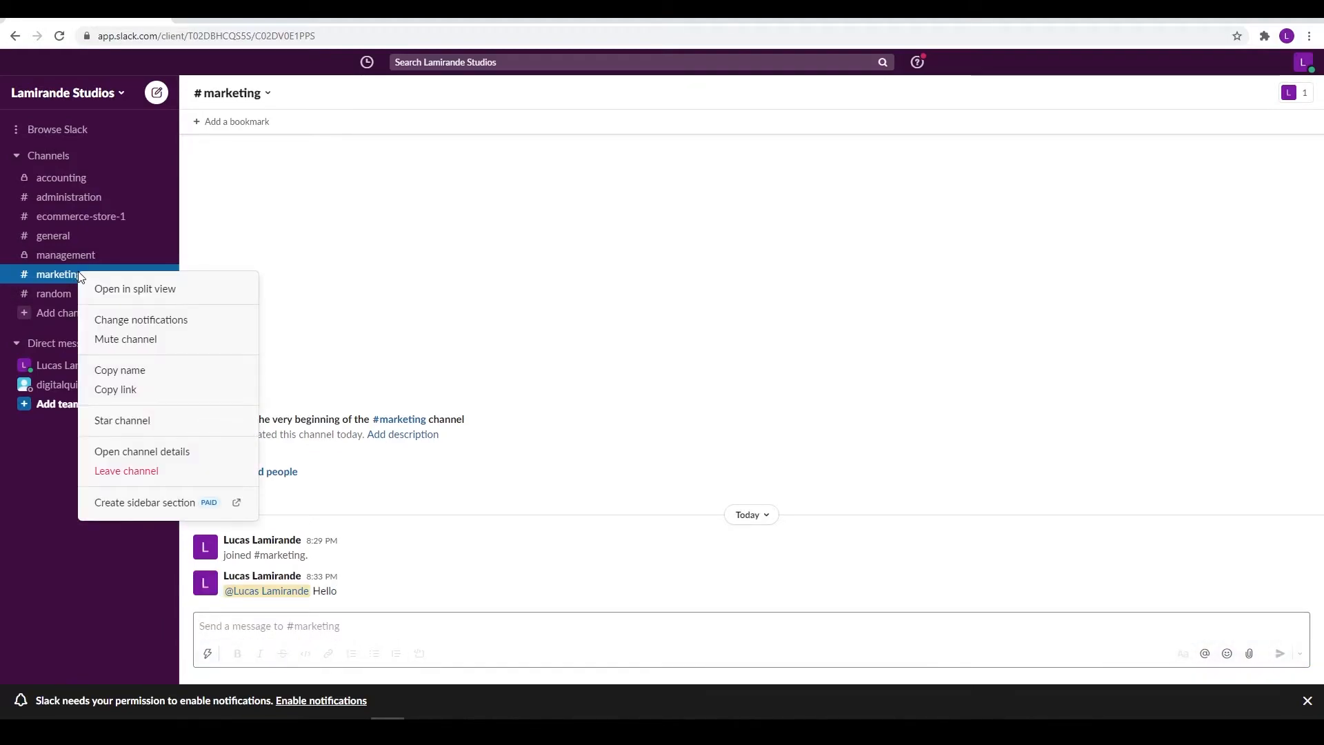
click(132, 420)
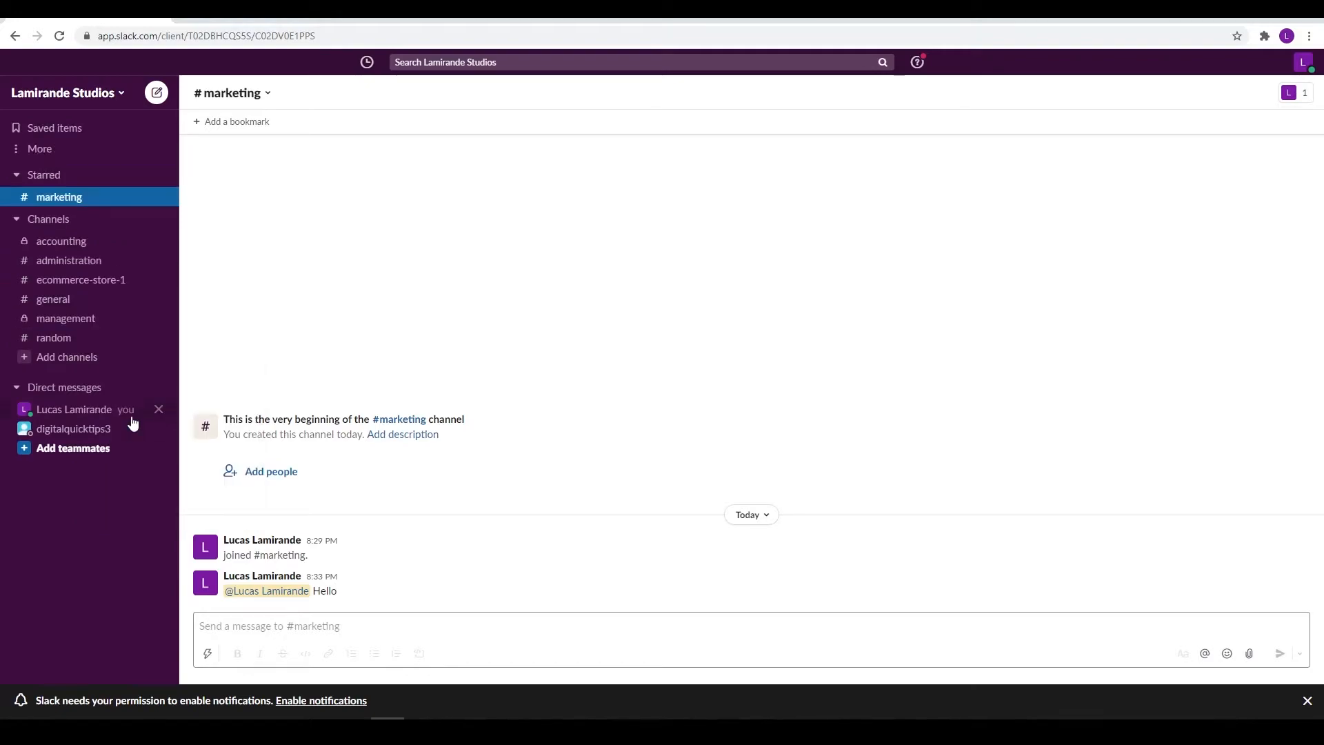
click(16, 174)
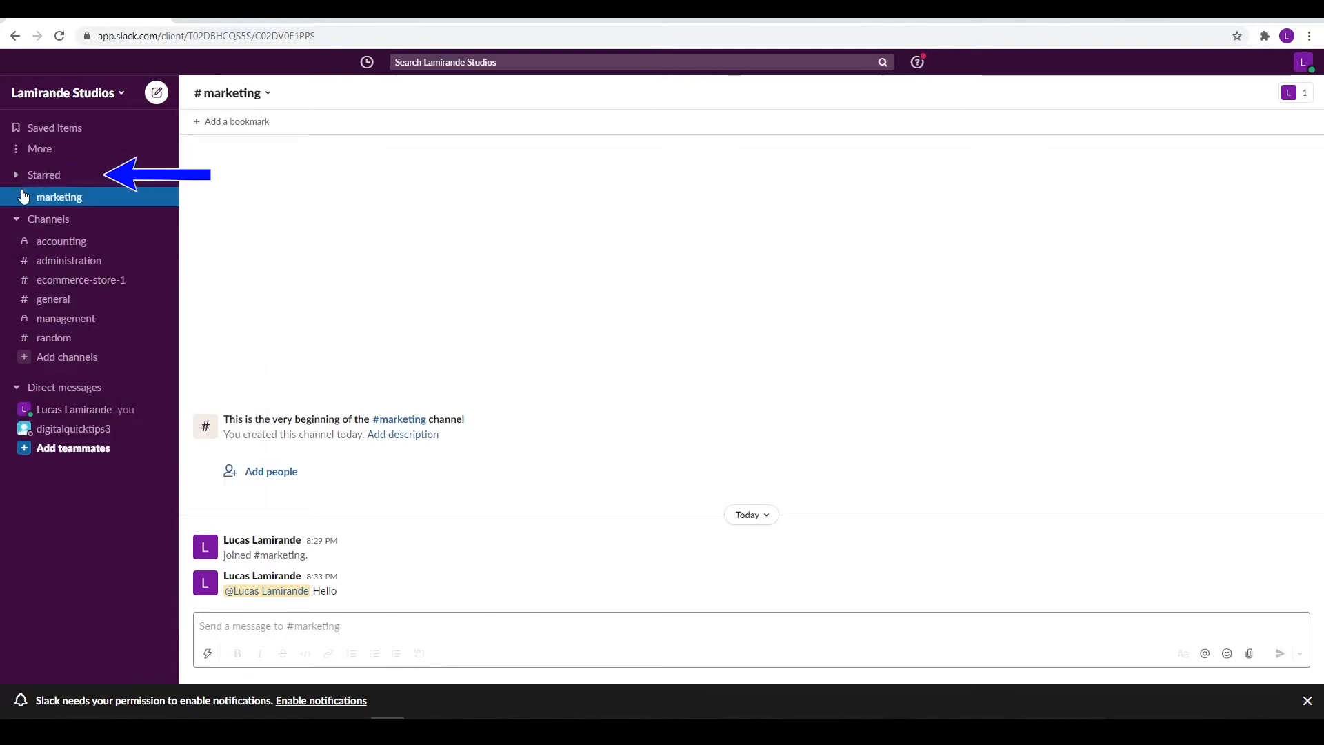
click(16, 175)
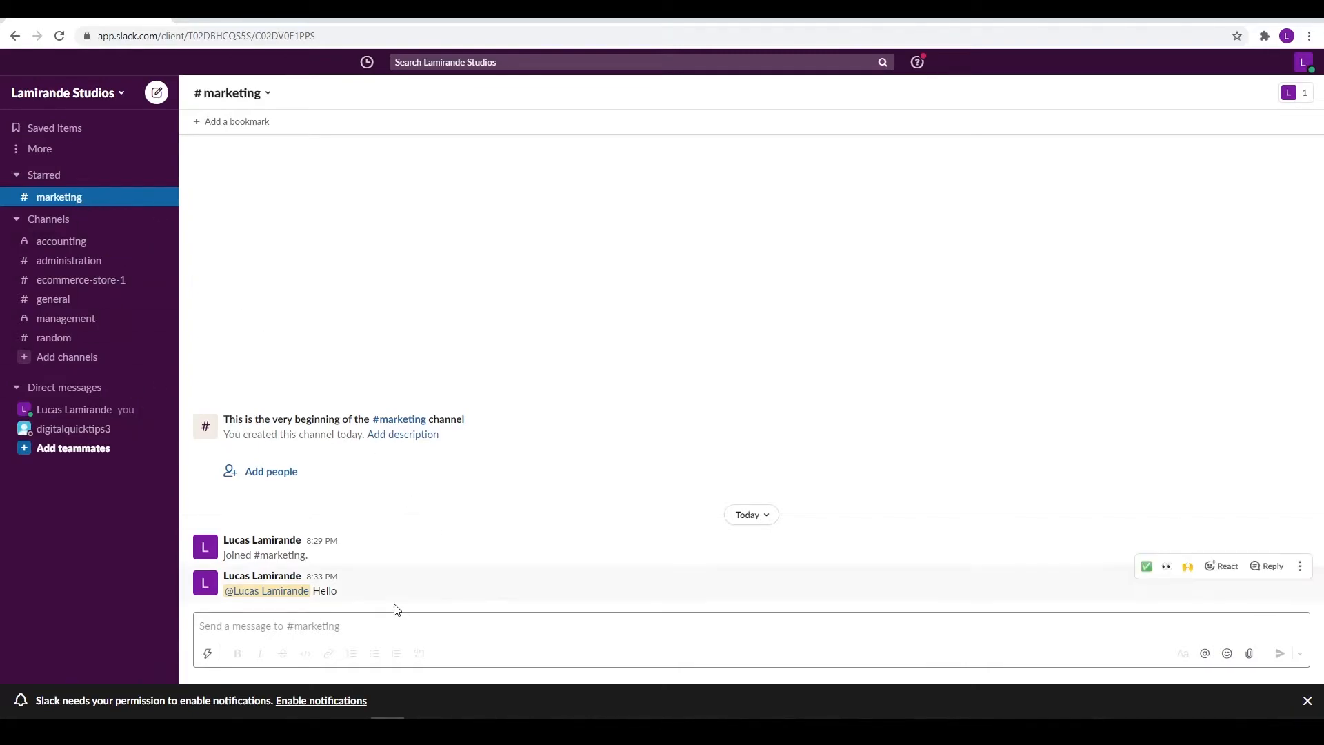
click(82, 434)
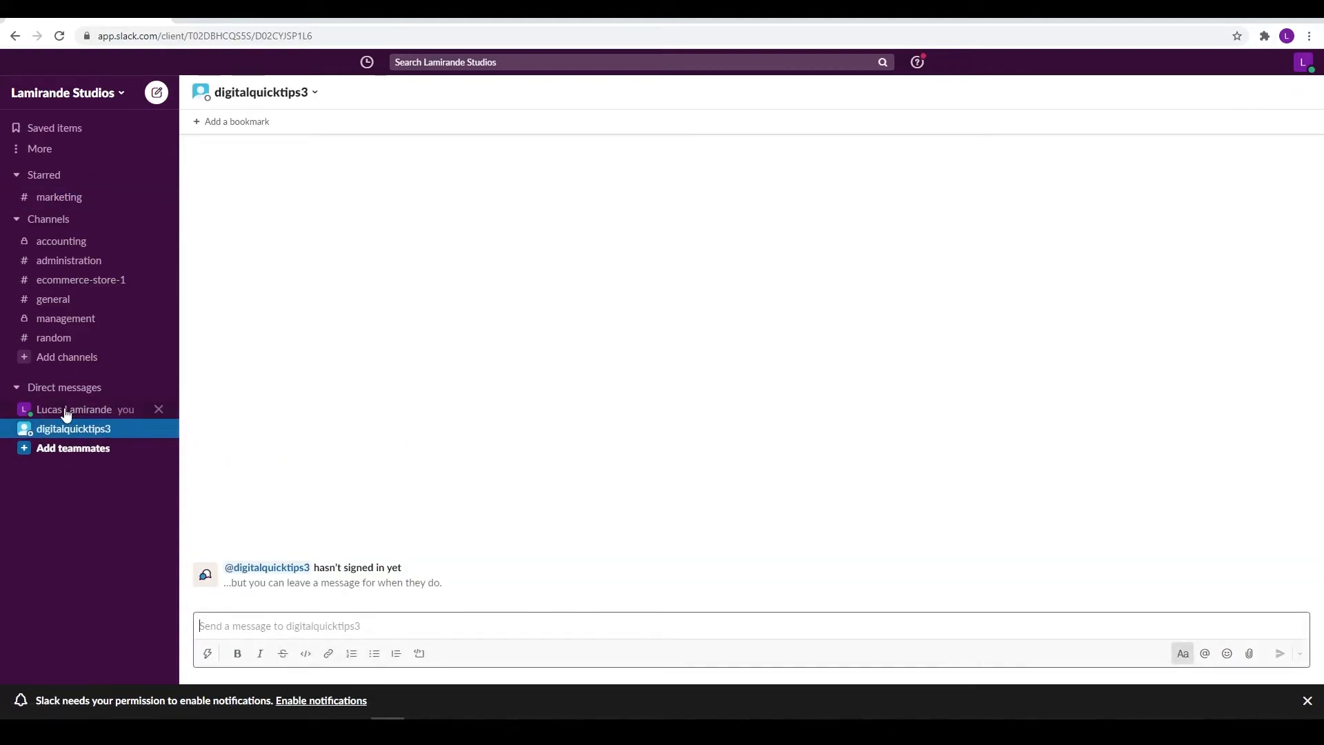
click(56, 200)
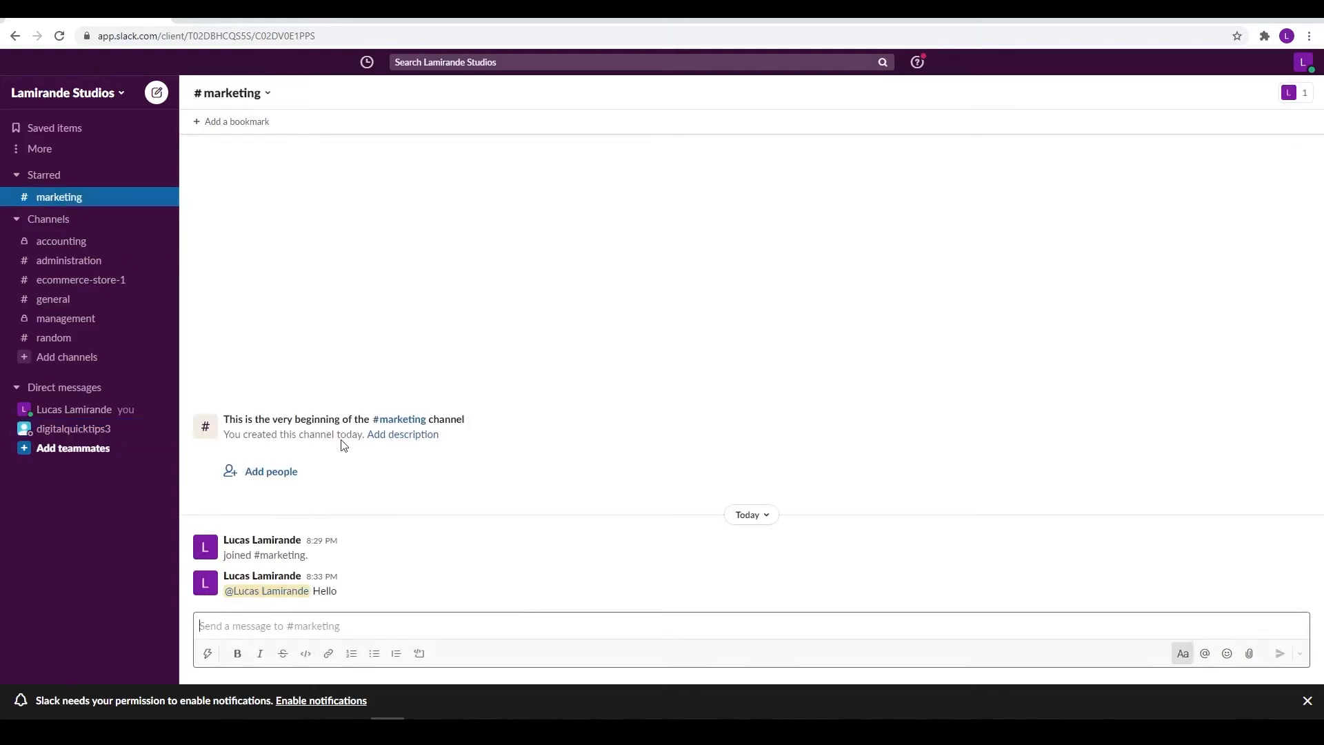
click(82, 430)
text(Hello)
key(Return)
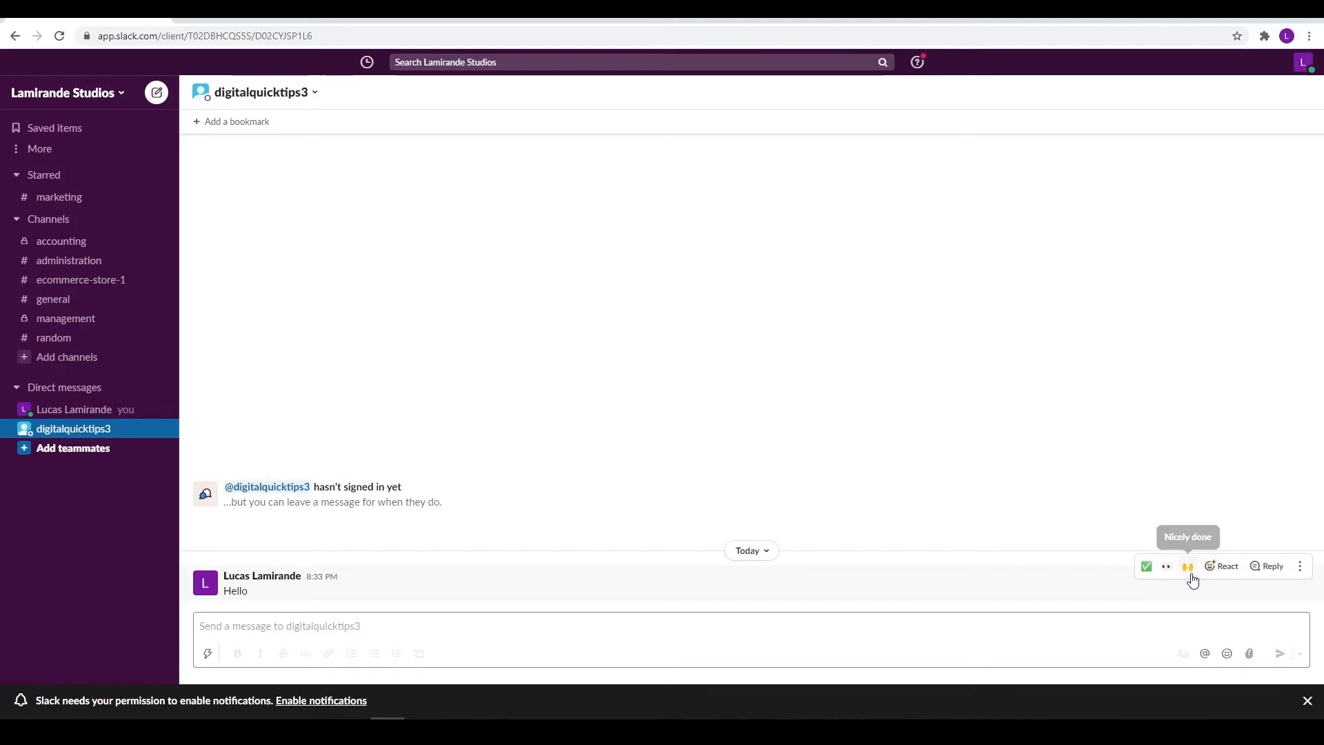
Reply 'Comment 1' in the Hello message's thread, then close the thread panel
click(1267, 566)
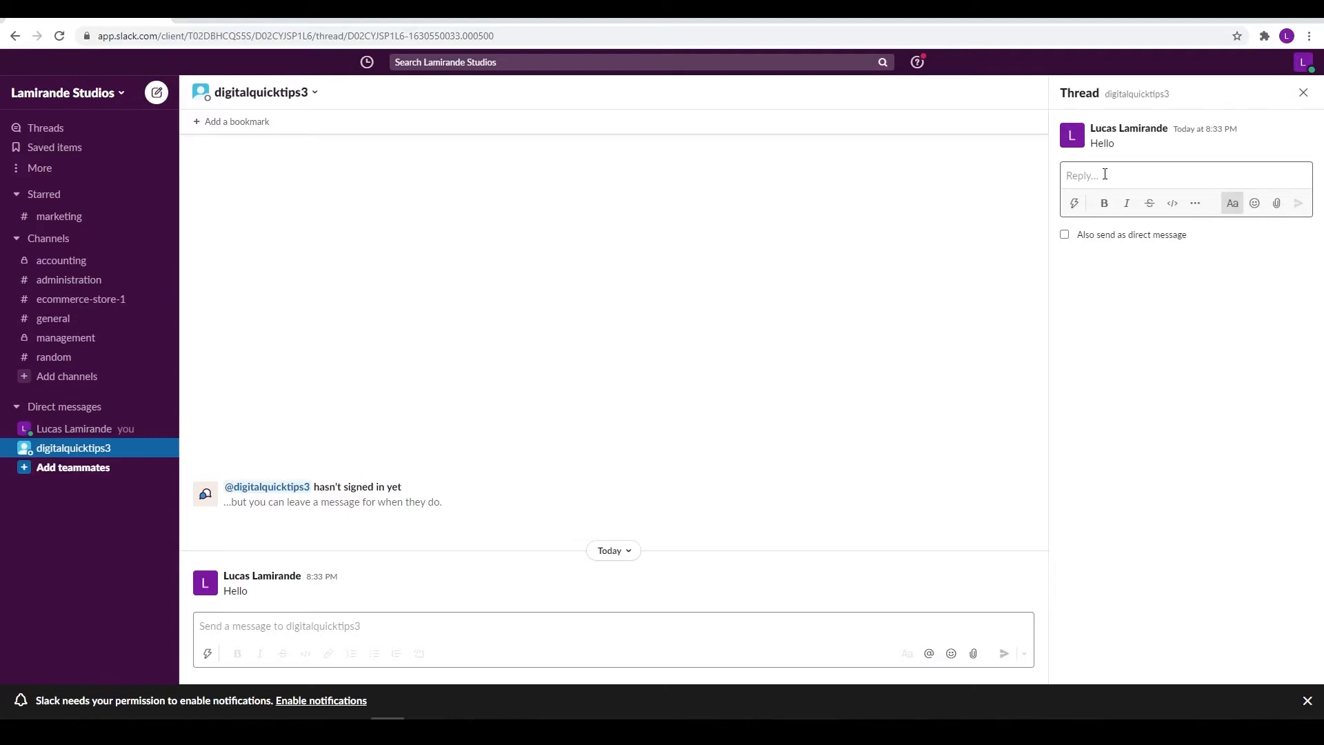
text(C)
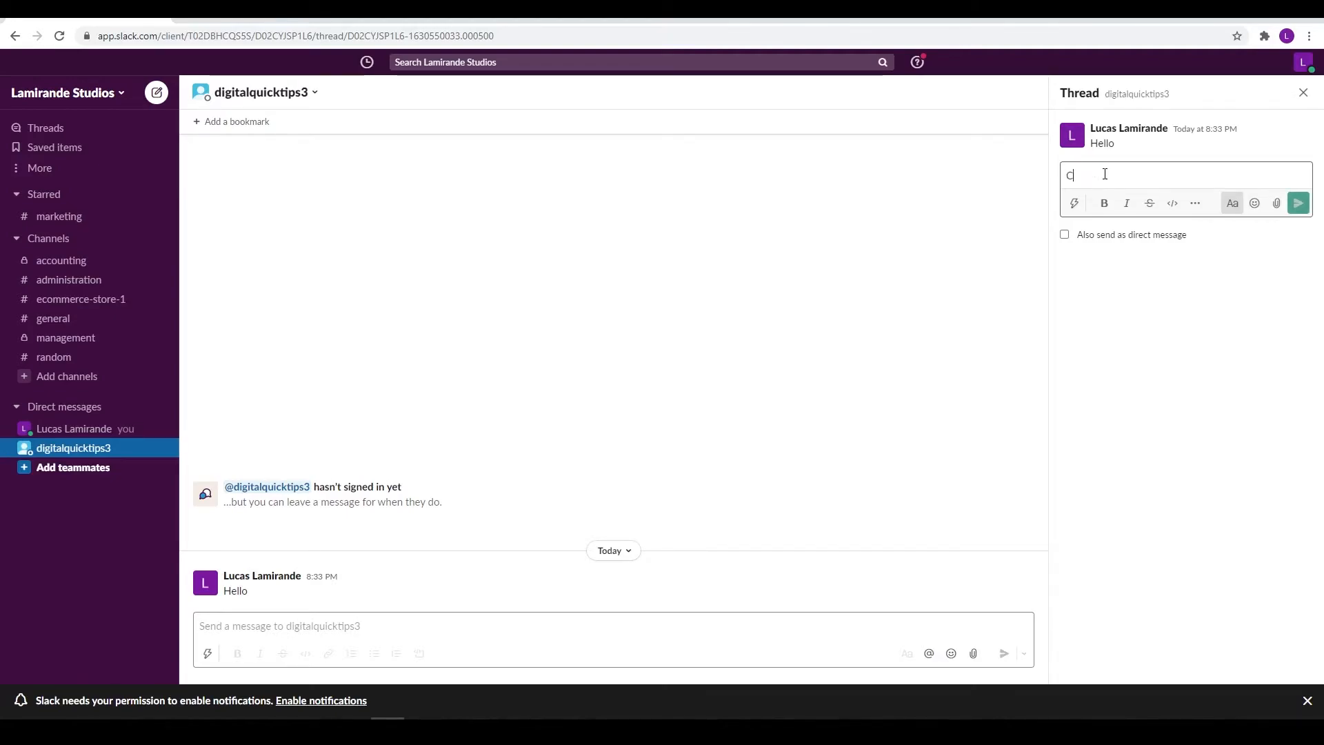
text(omment 1)
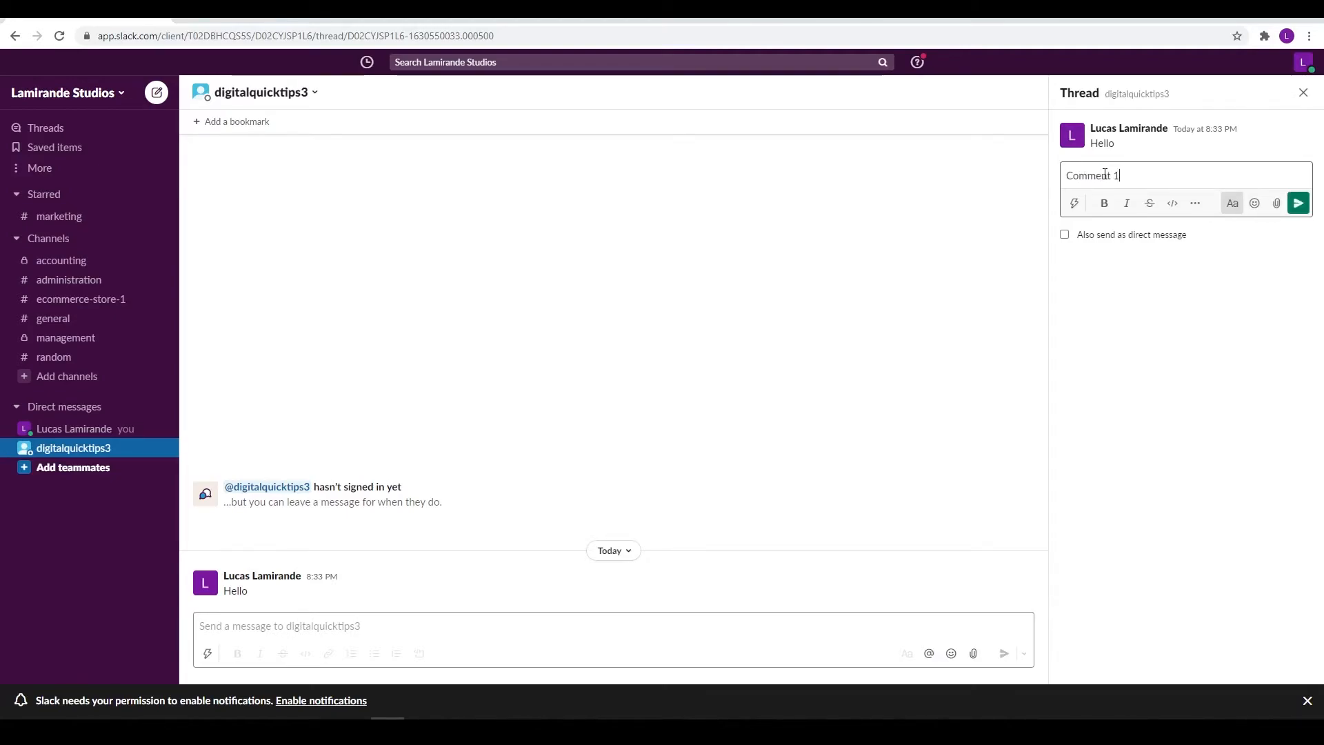
click(1299, 205)
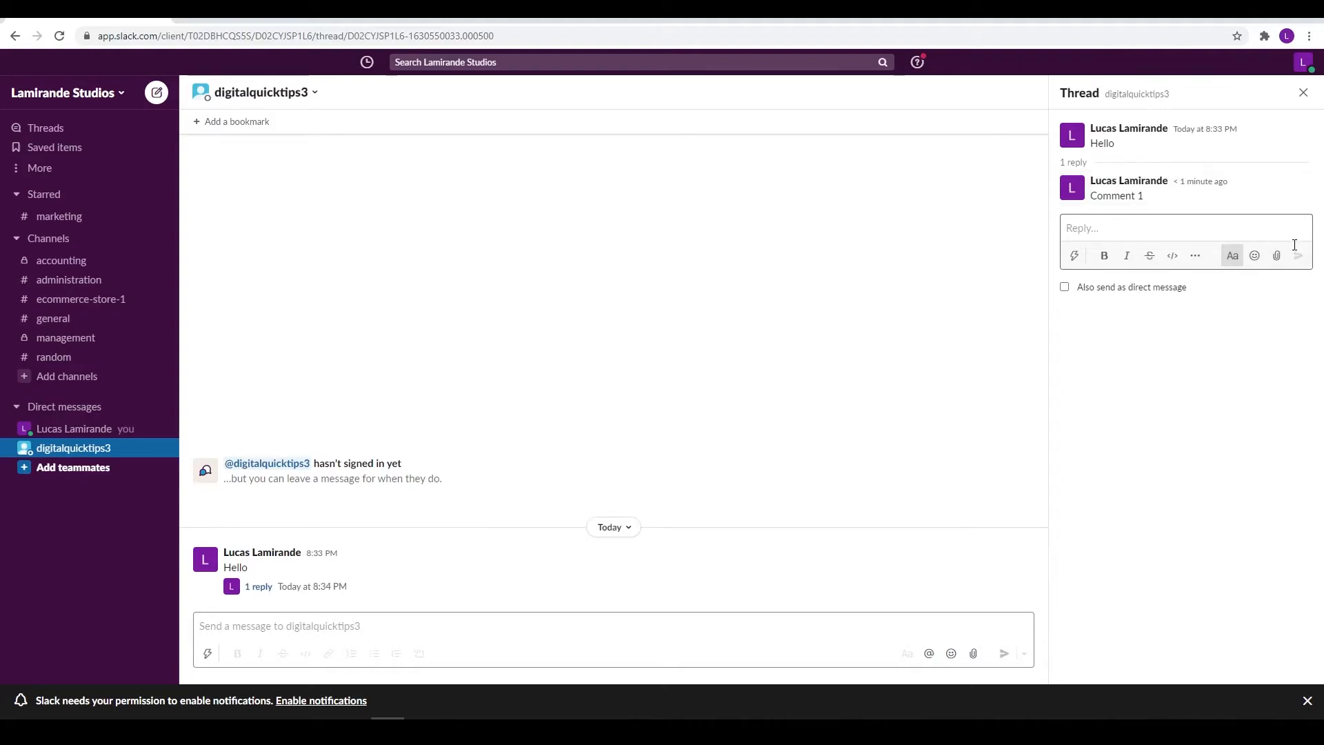
click(1303, 95)
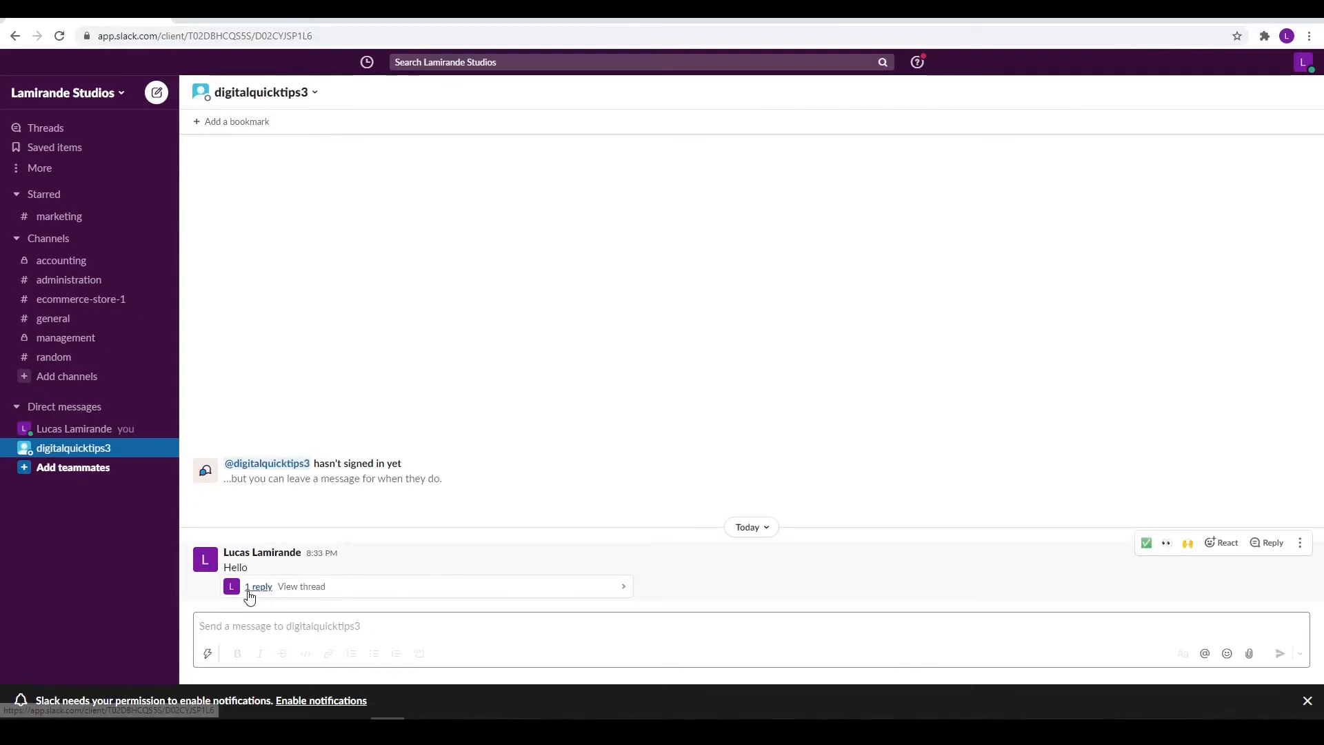
click(364, 630)
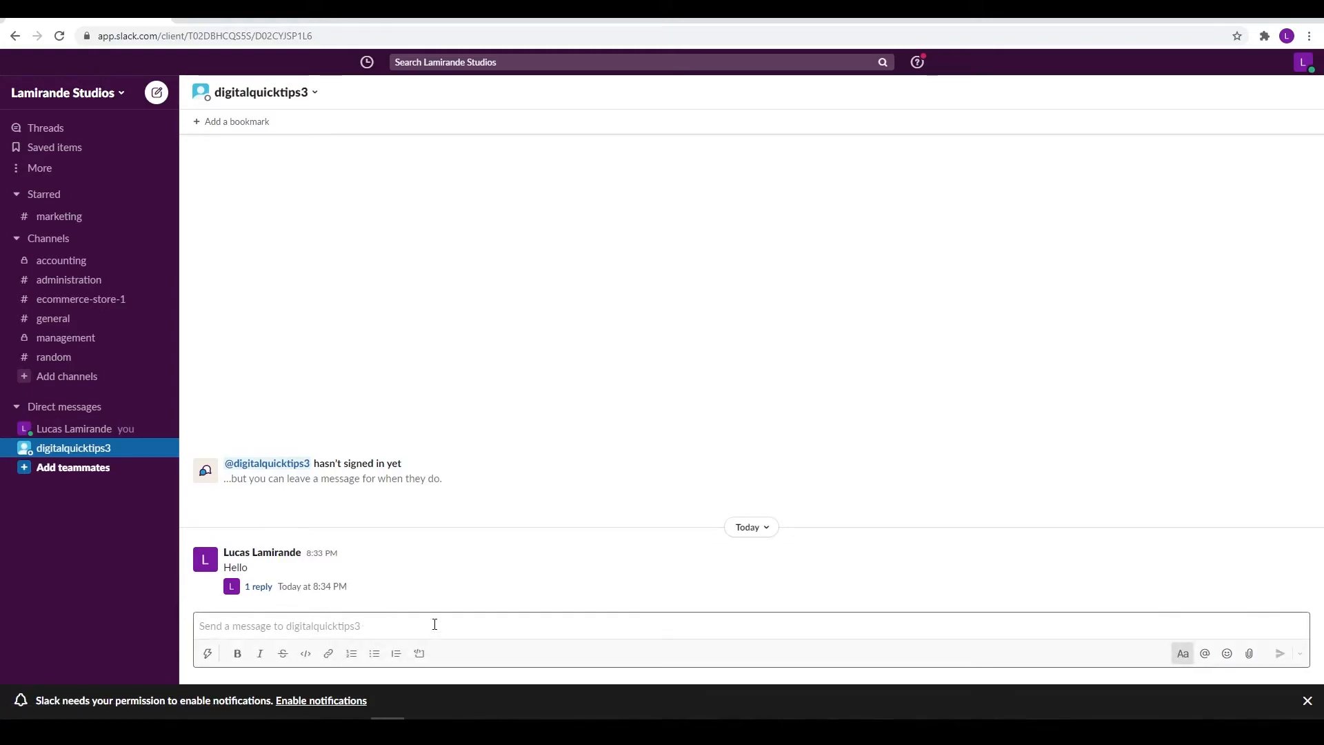
Attach 'Alberta Landscape 01.jpg' from Example Folder to the direct message and preview it
click(1250, 656)
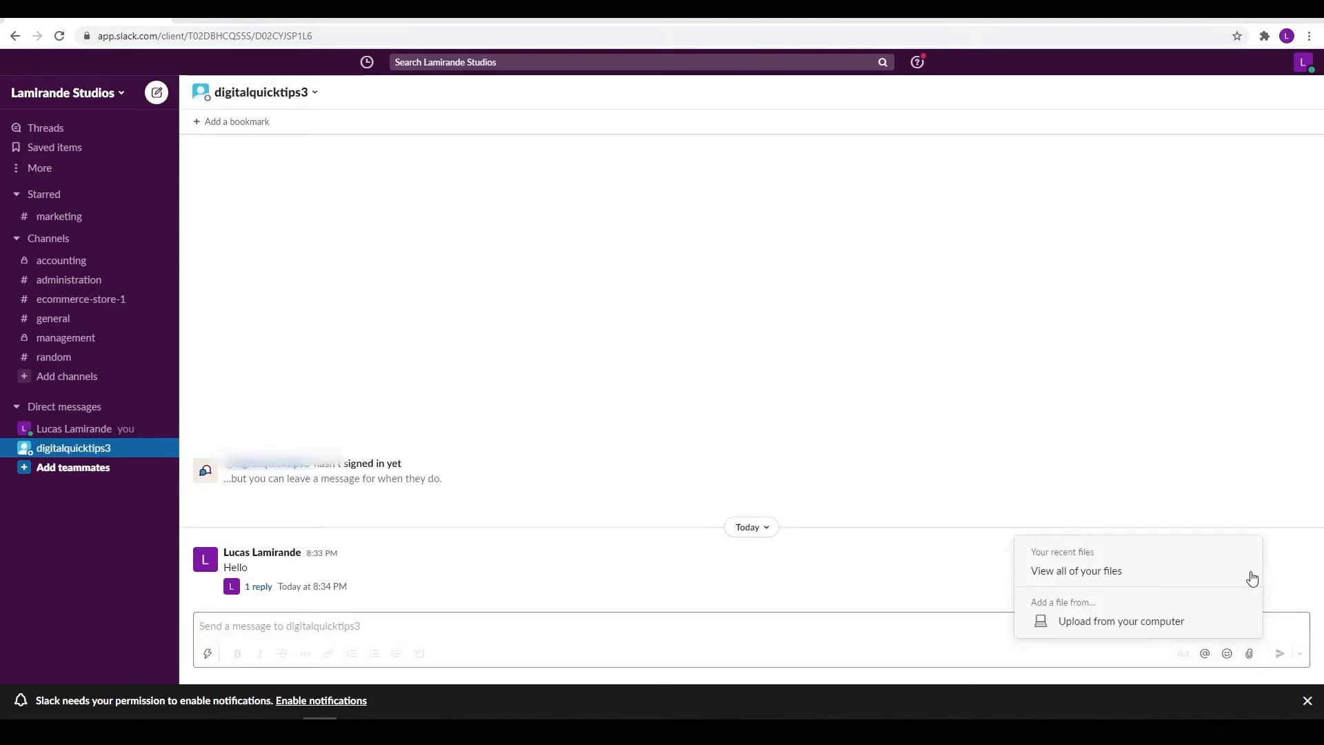
click(1131, 627)
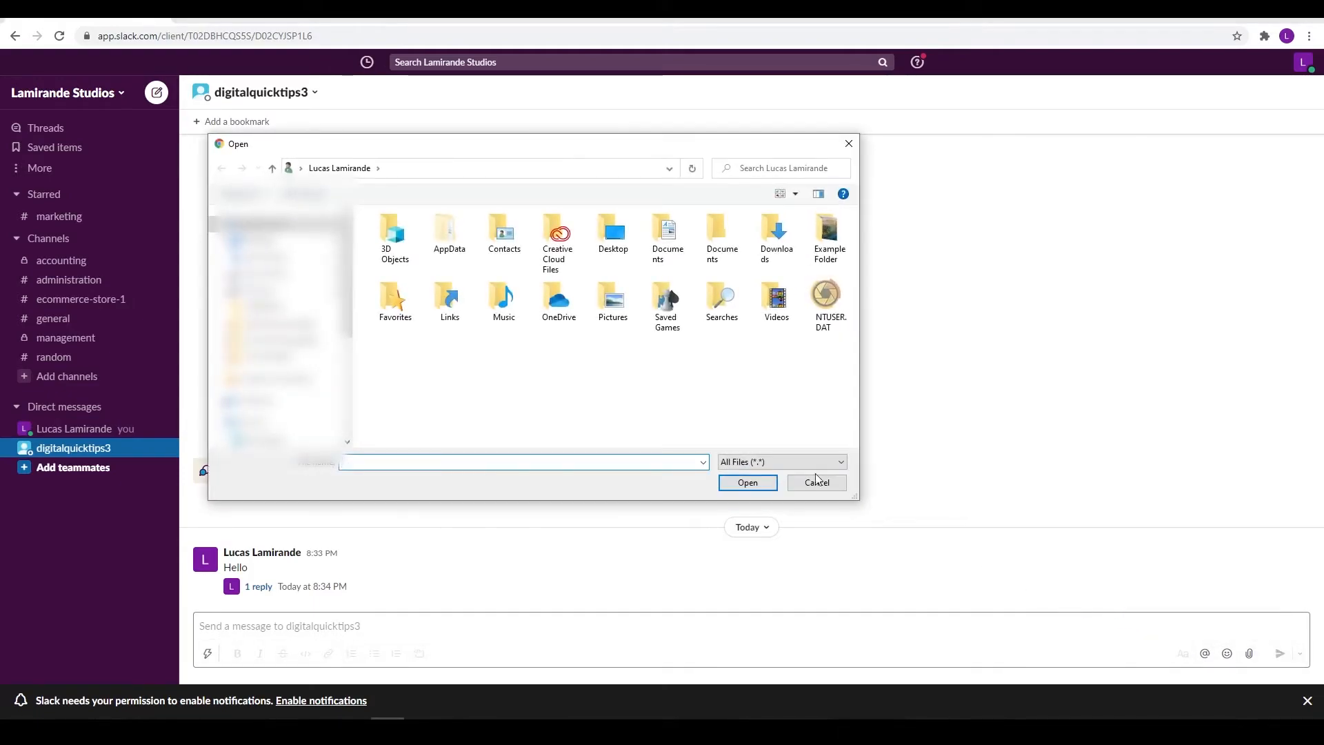
double_click(840, 238)
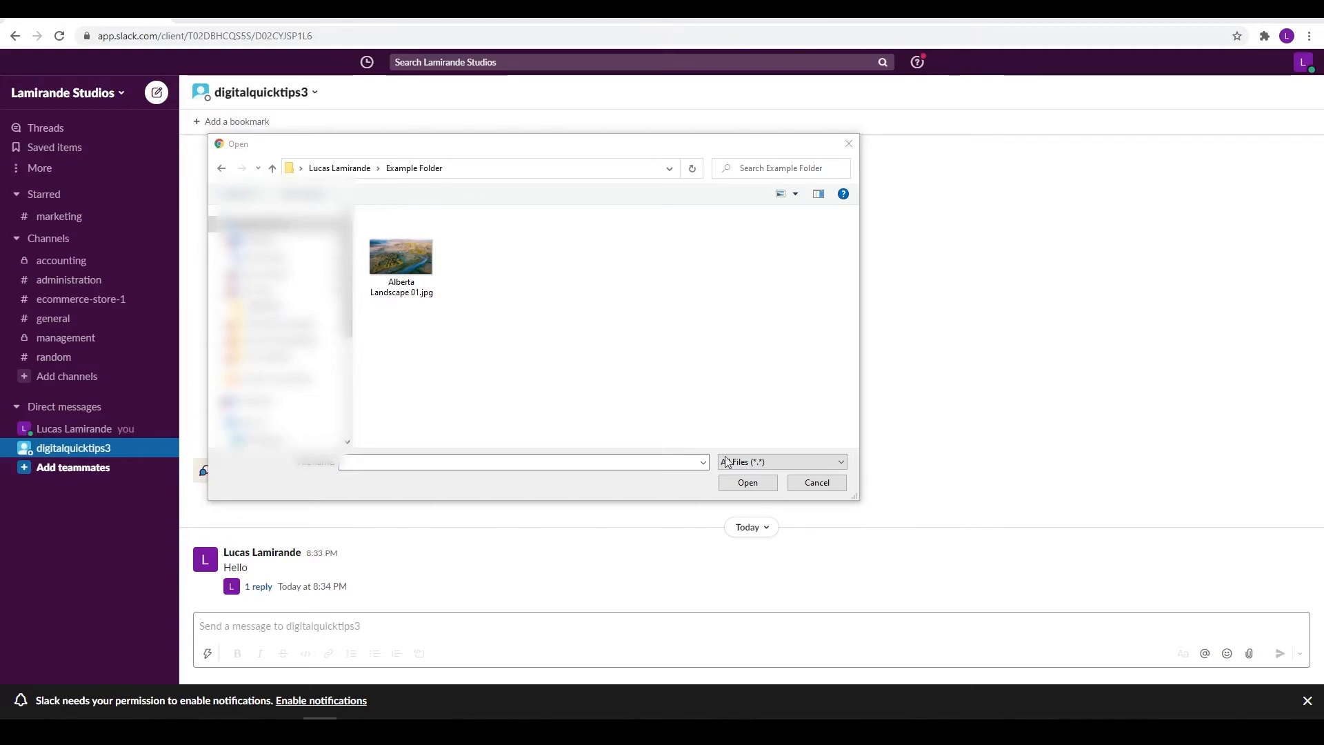
click(420, 280)
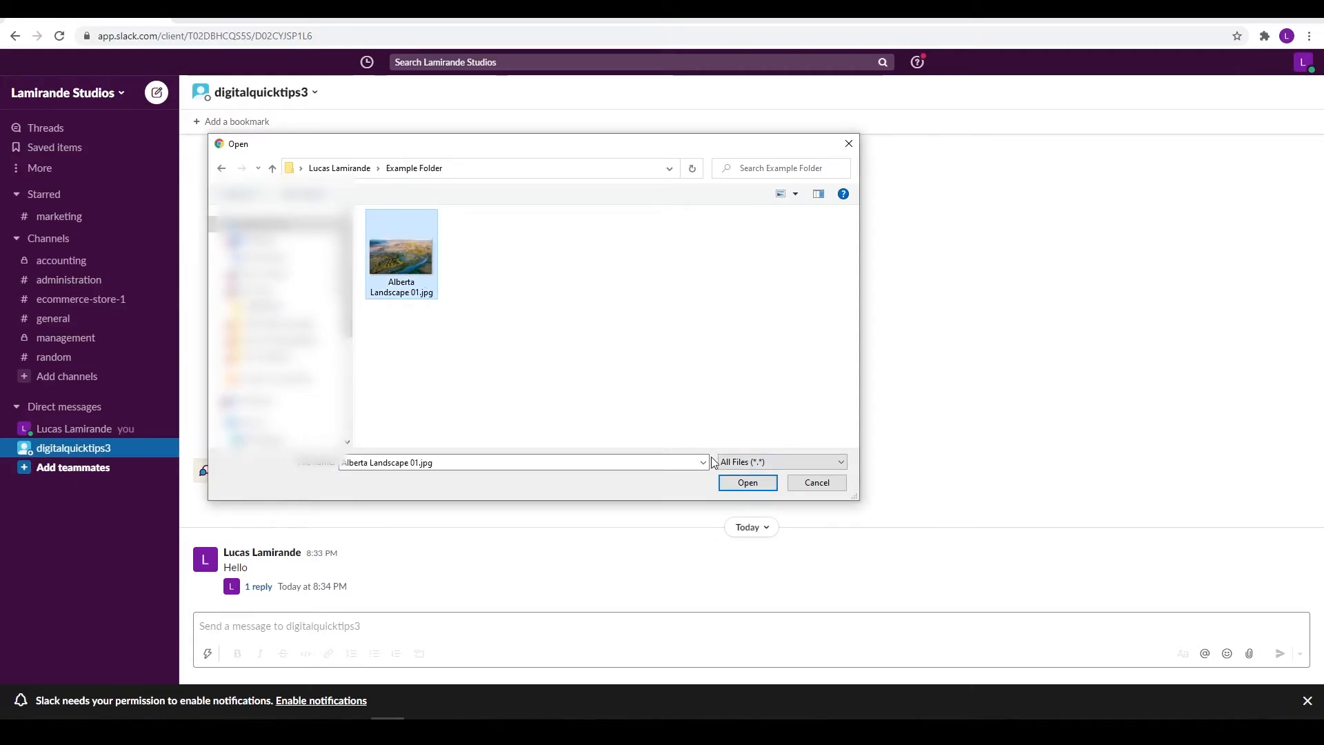
click(749, 483)
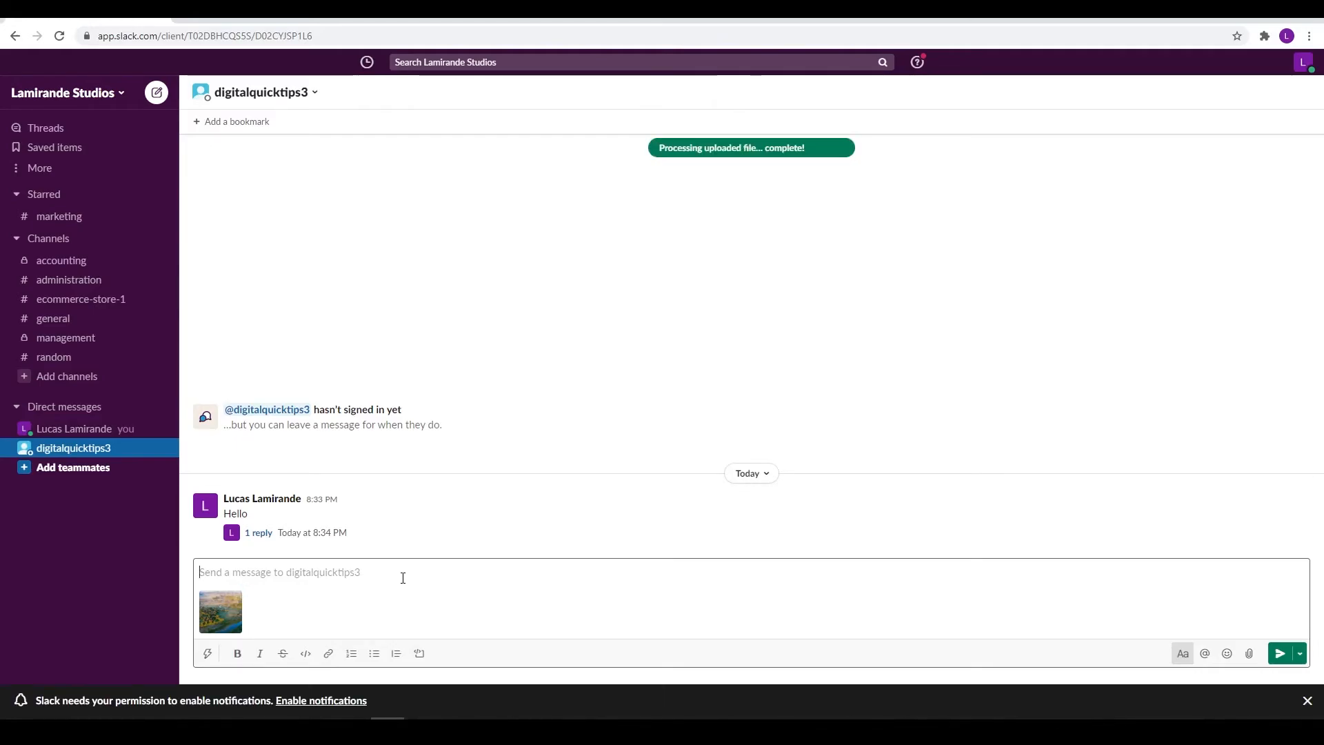
click(228, 616)
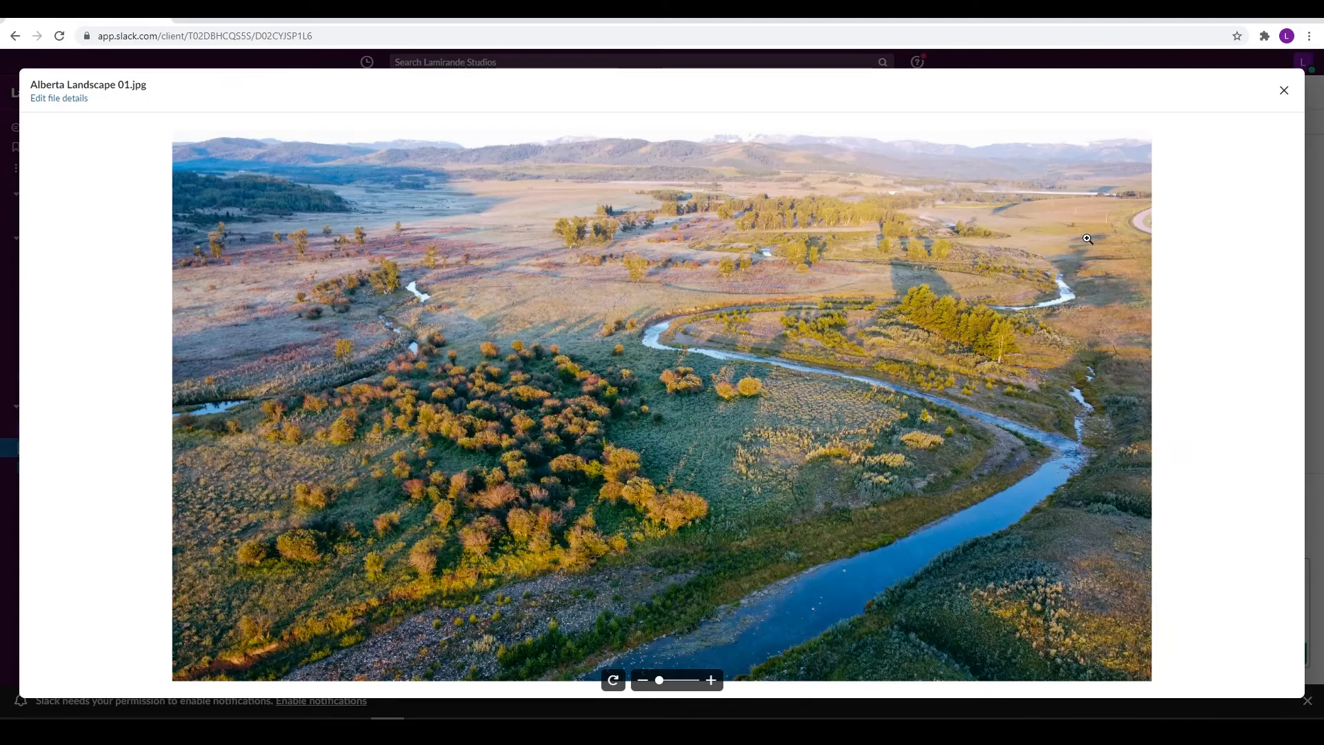
click(1283, 90)
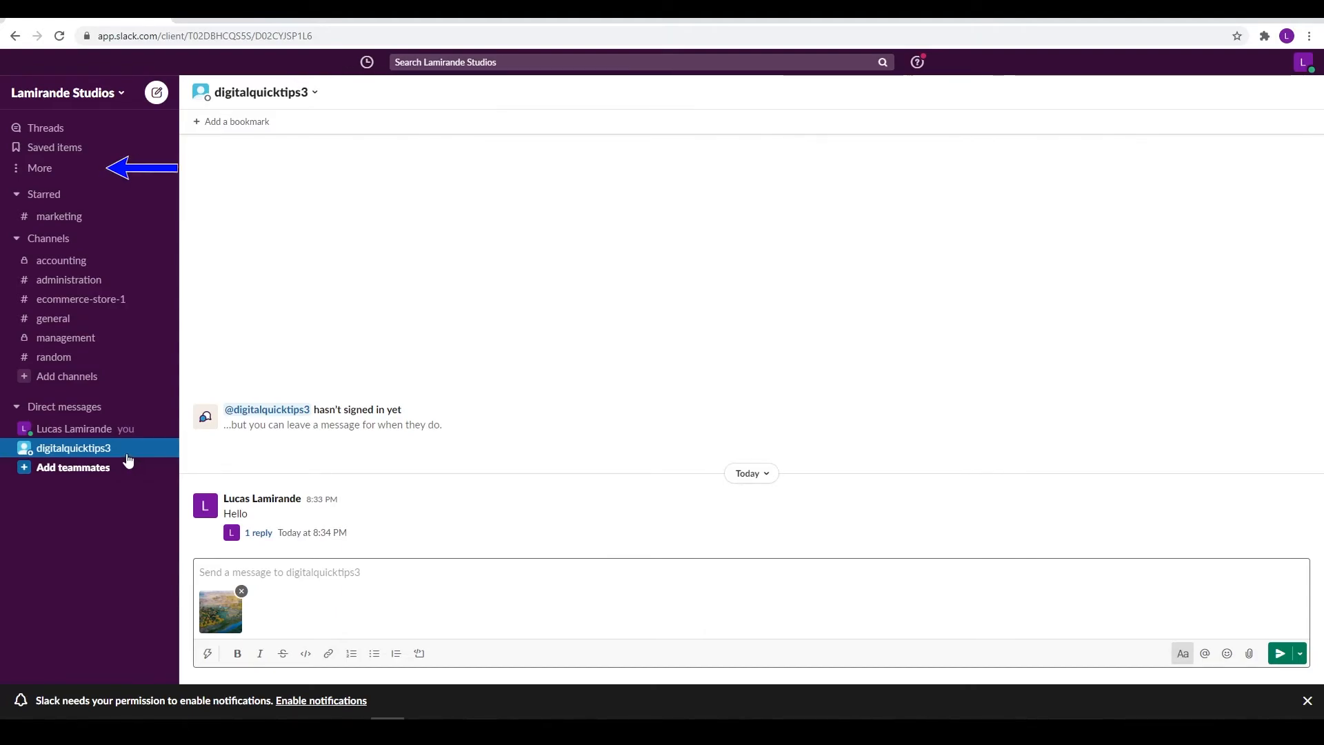
Go from the sidebar's More menu to Apps and open the Google Drive app's listing
click(40, 174)
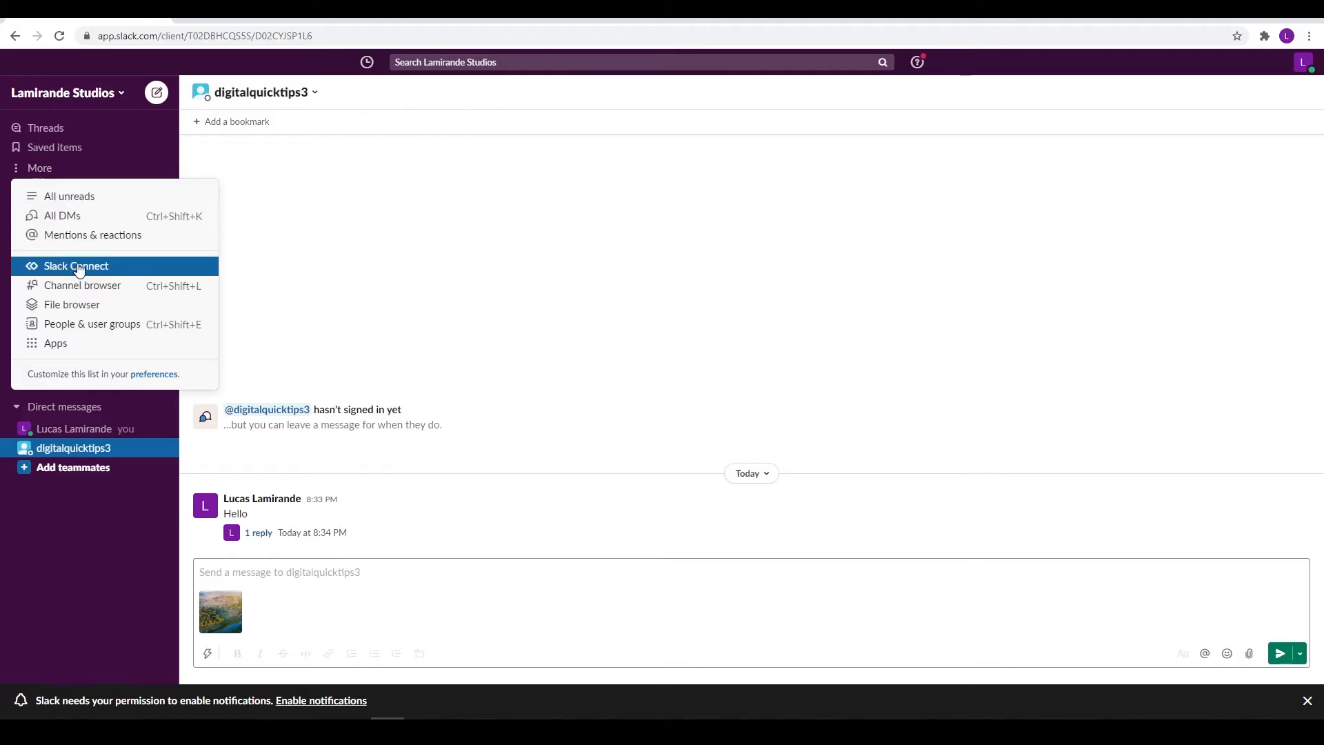
click(71, 350)
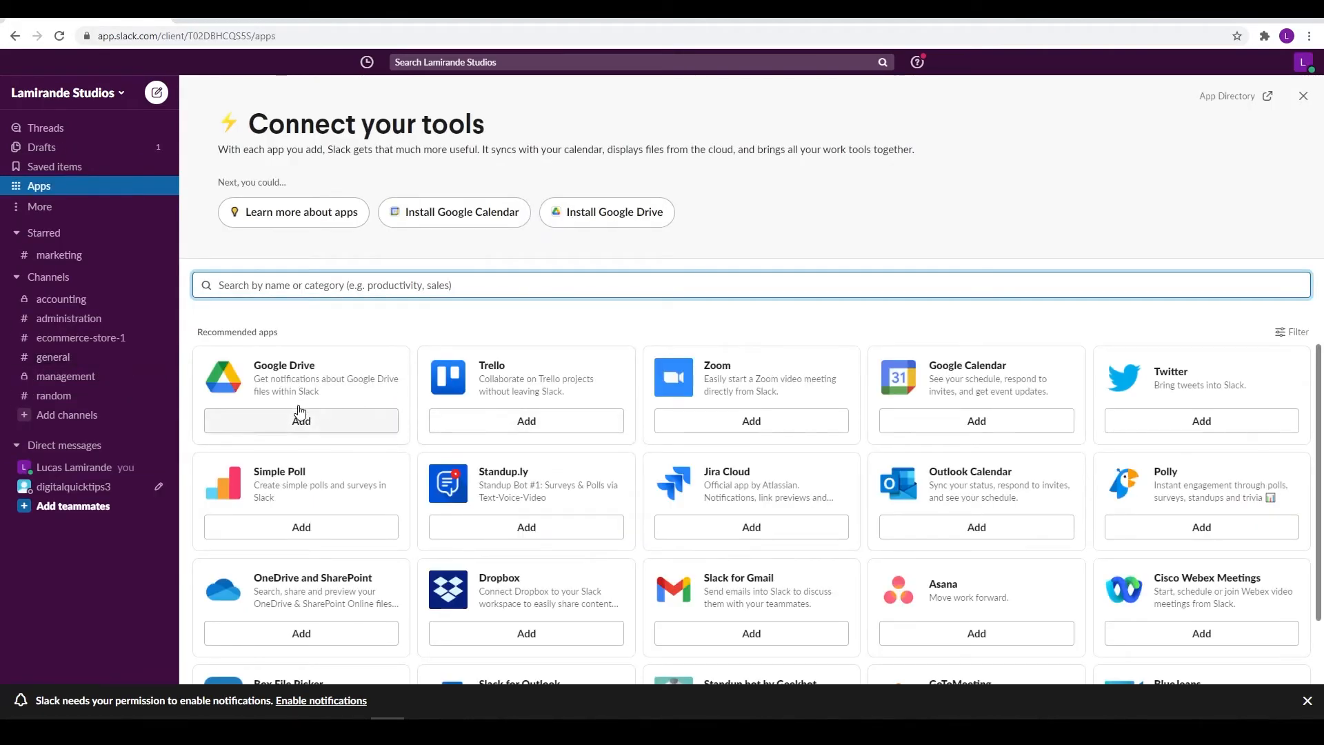
click(320, 731)
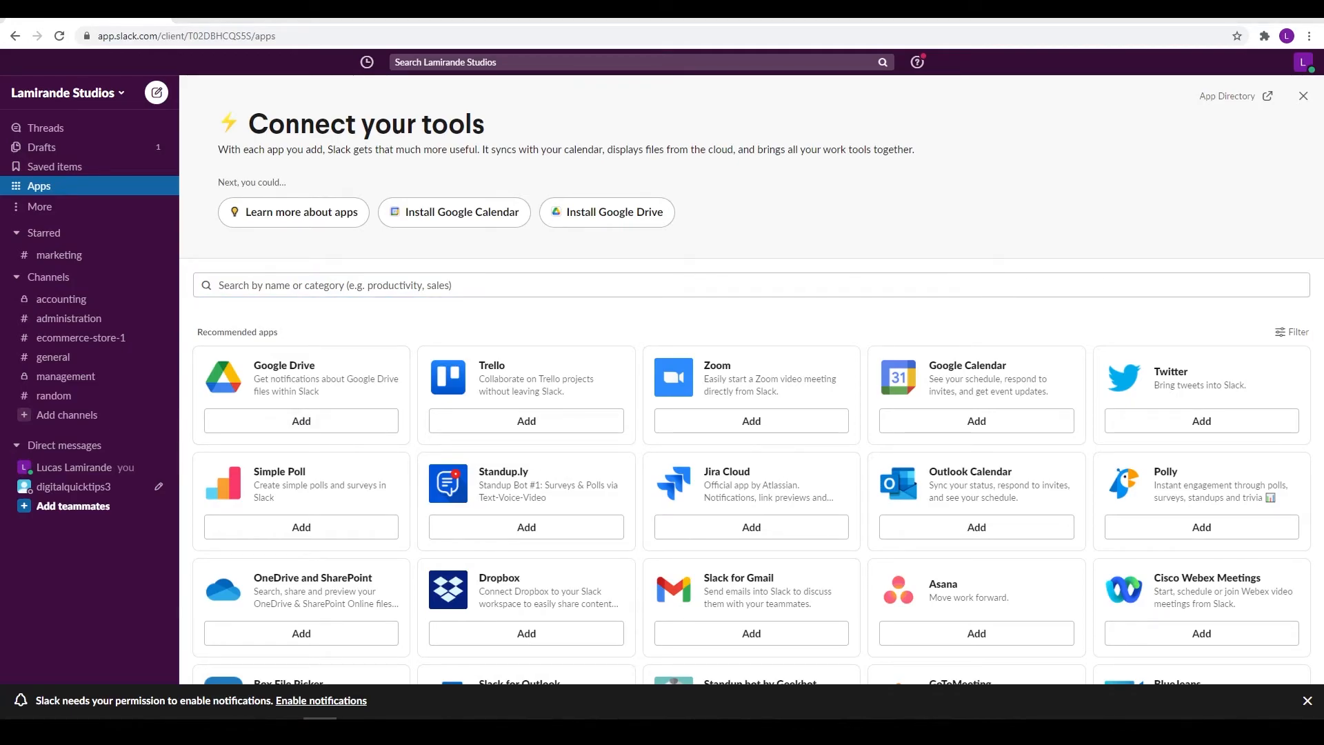
click(300, 423)
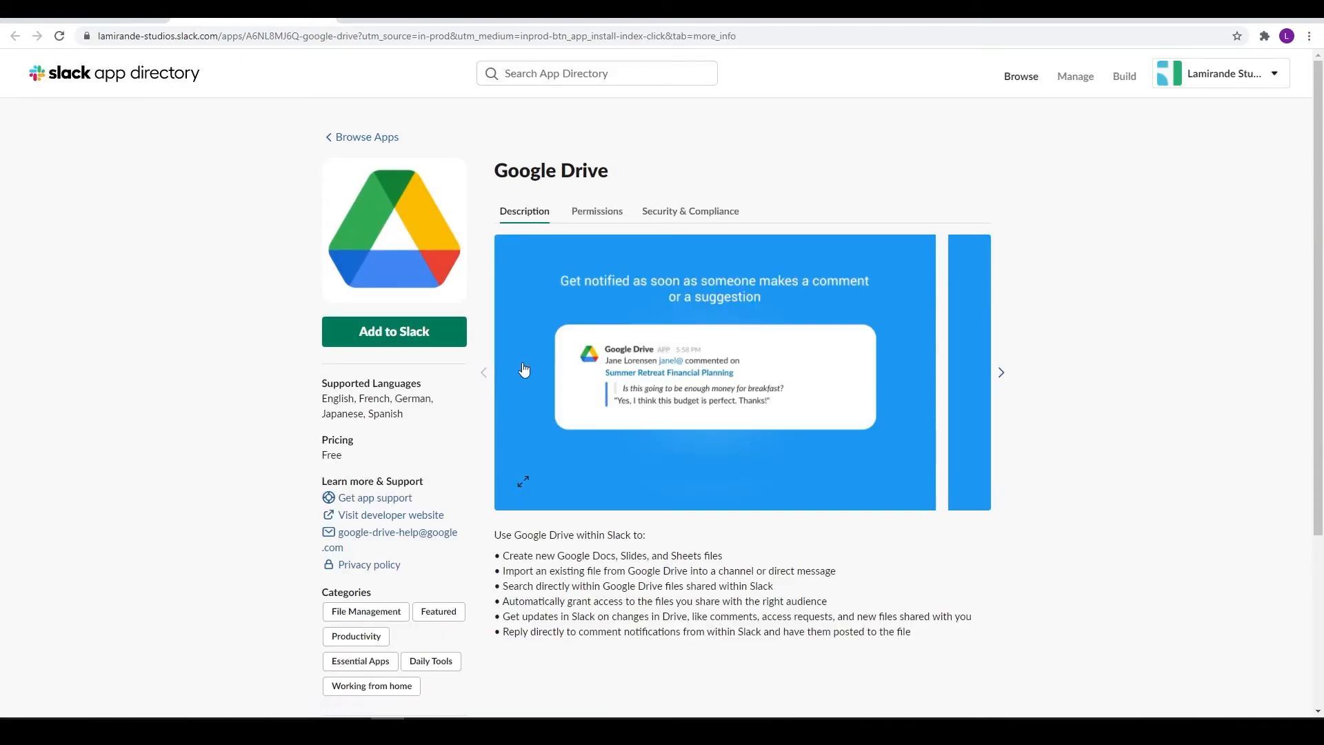
Add the Google Drive app to Slack, grant its permissions, and authenticate a Google account
click(409, 338)
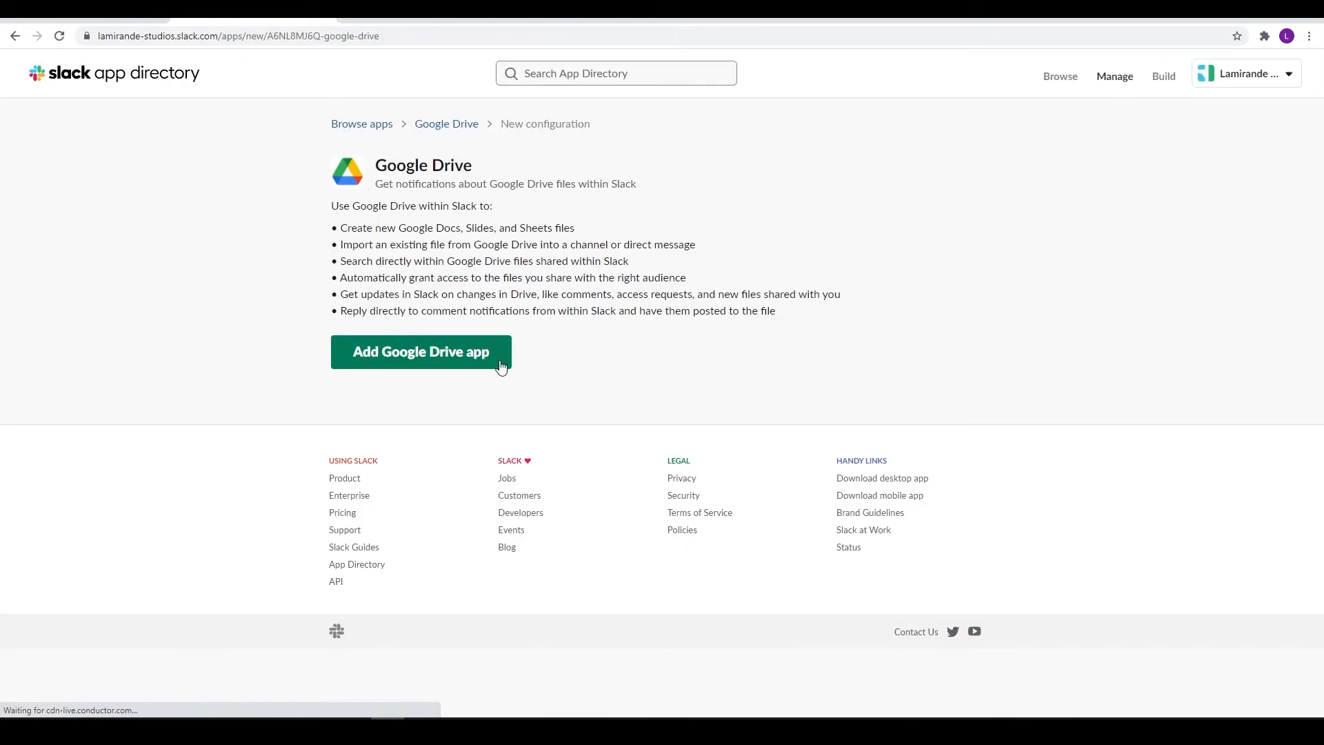
click(426, 363)
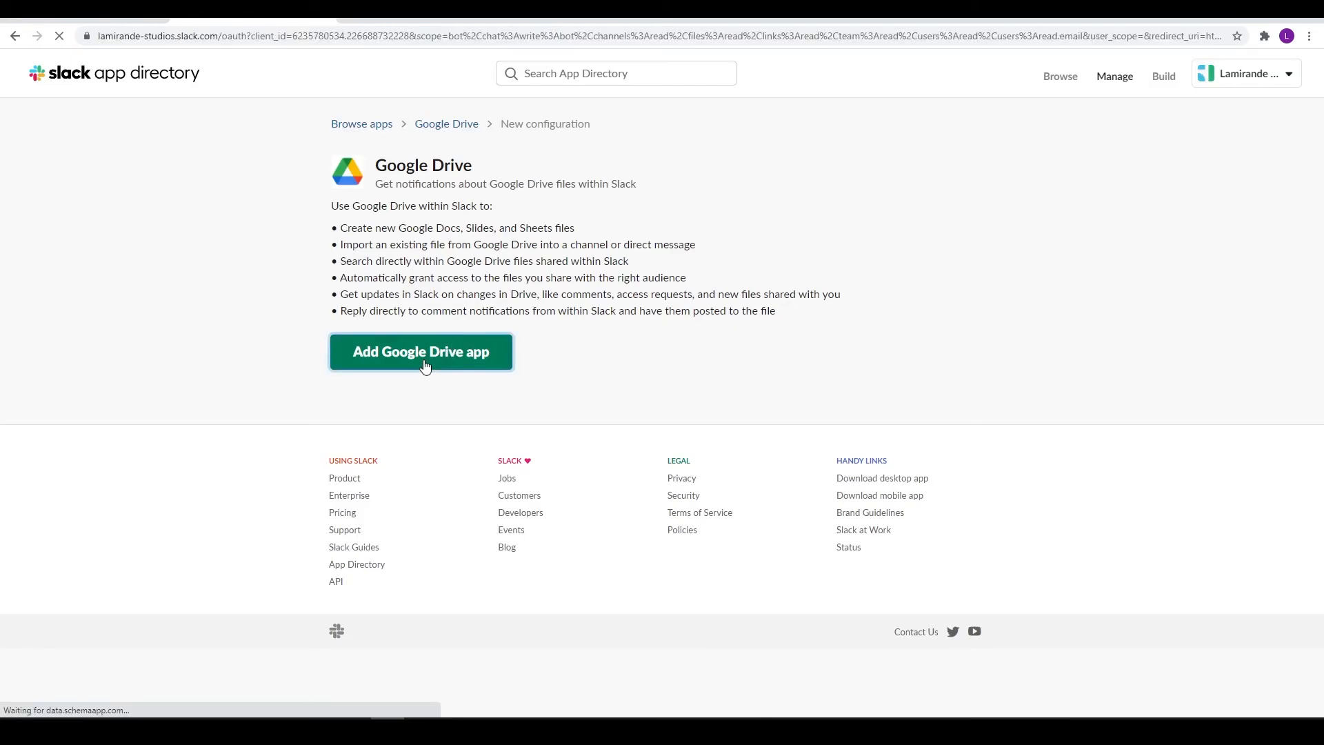
click(698, 550)
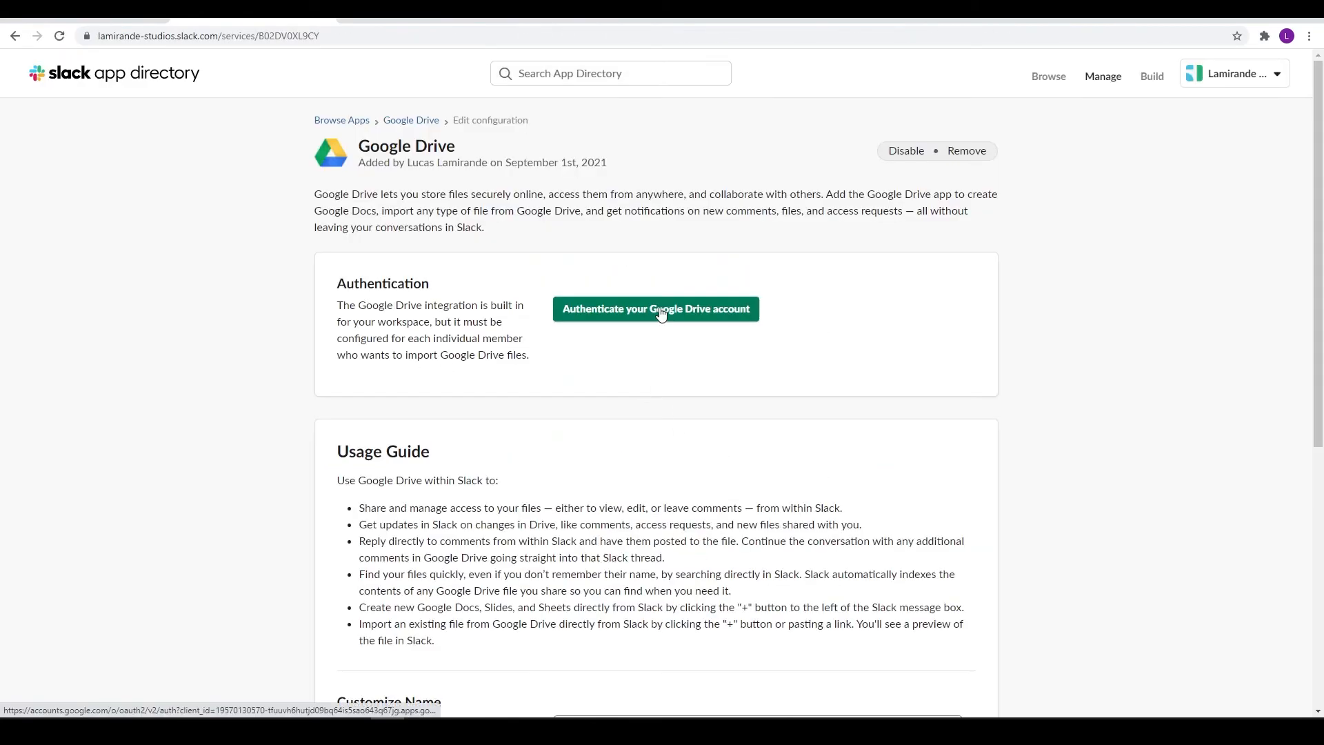
click(660, 310)
click(638, 379)
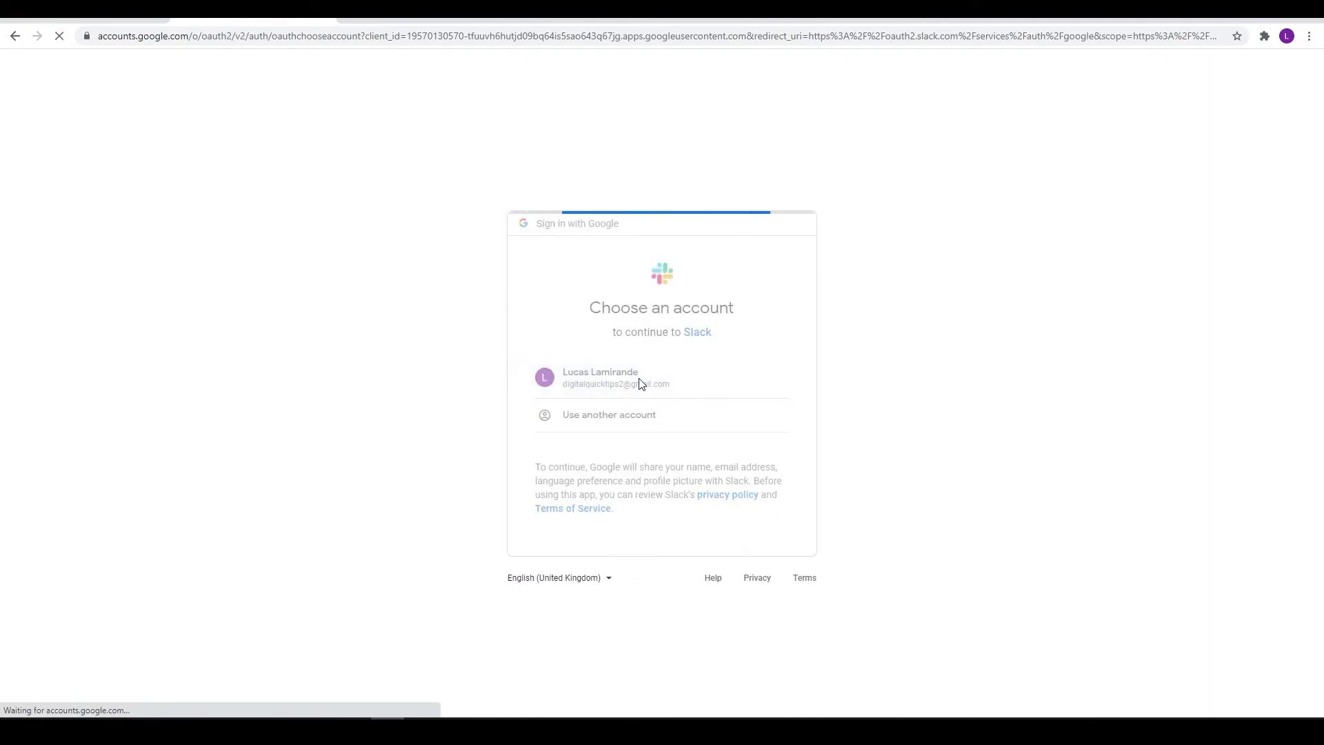
click(724, 600)
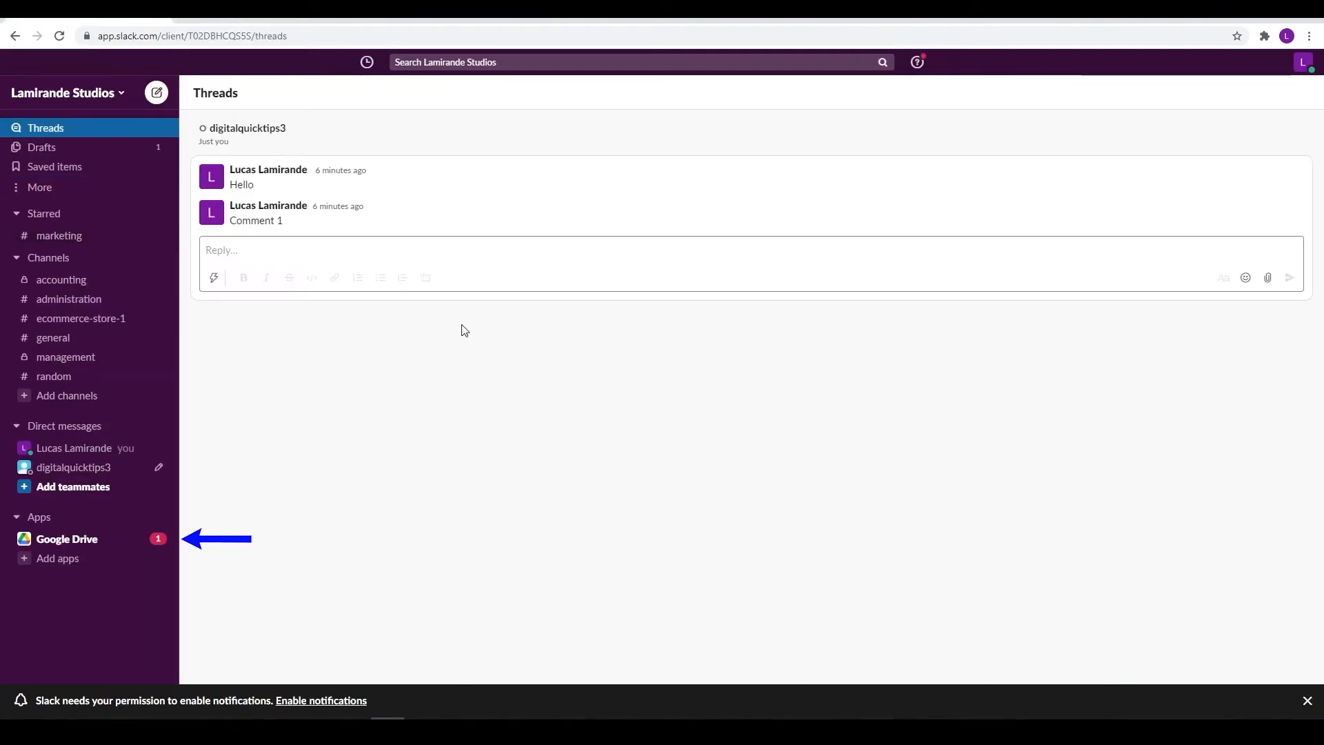
Attach the Google Drive file 'PDF Example' to a message in #general and send it
click(74, 541)
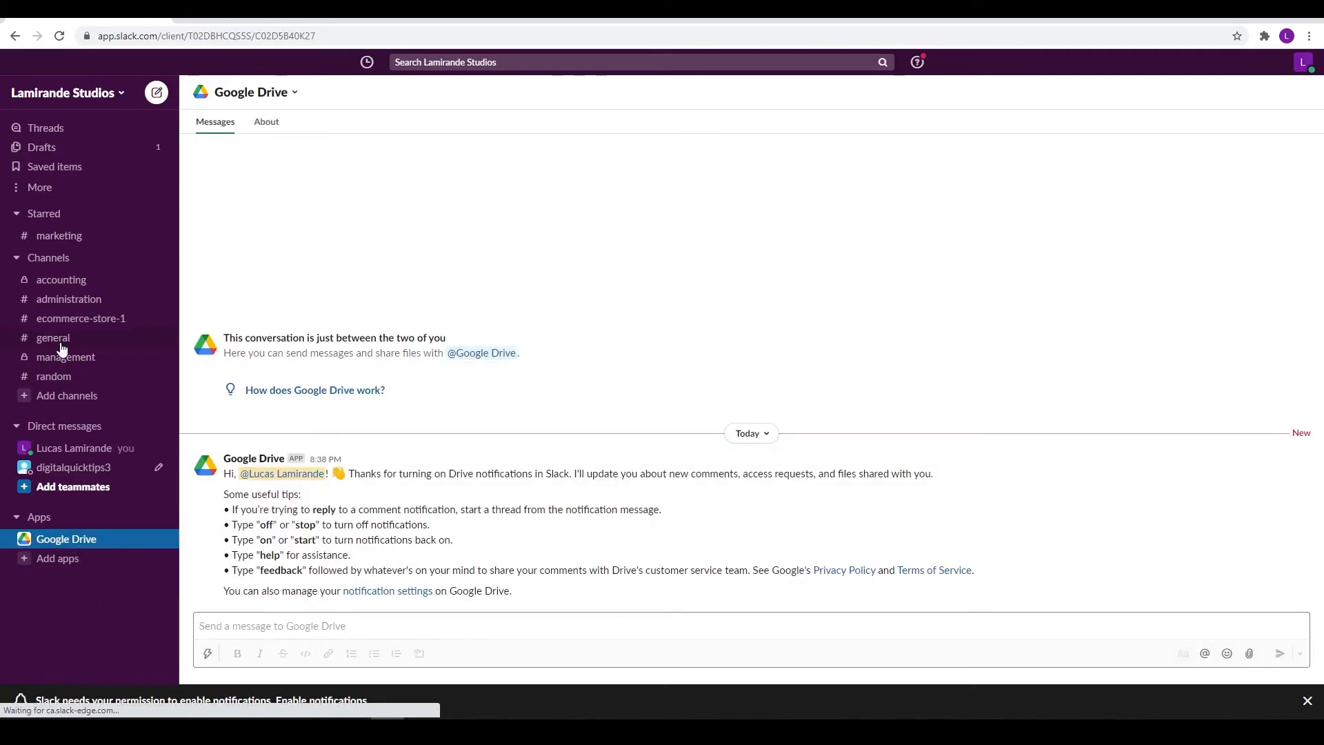
click(28, 339)
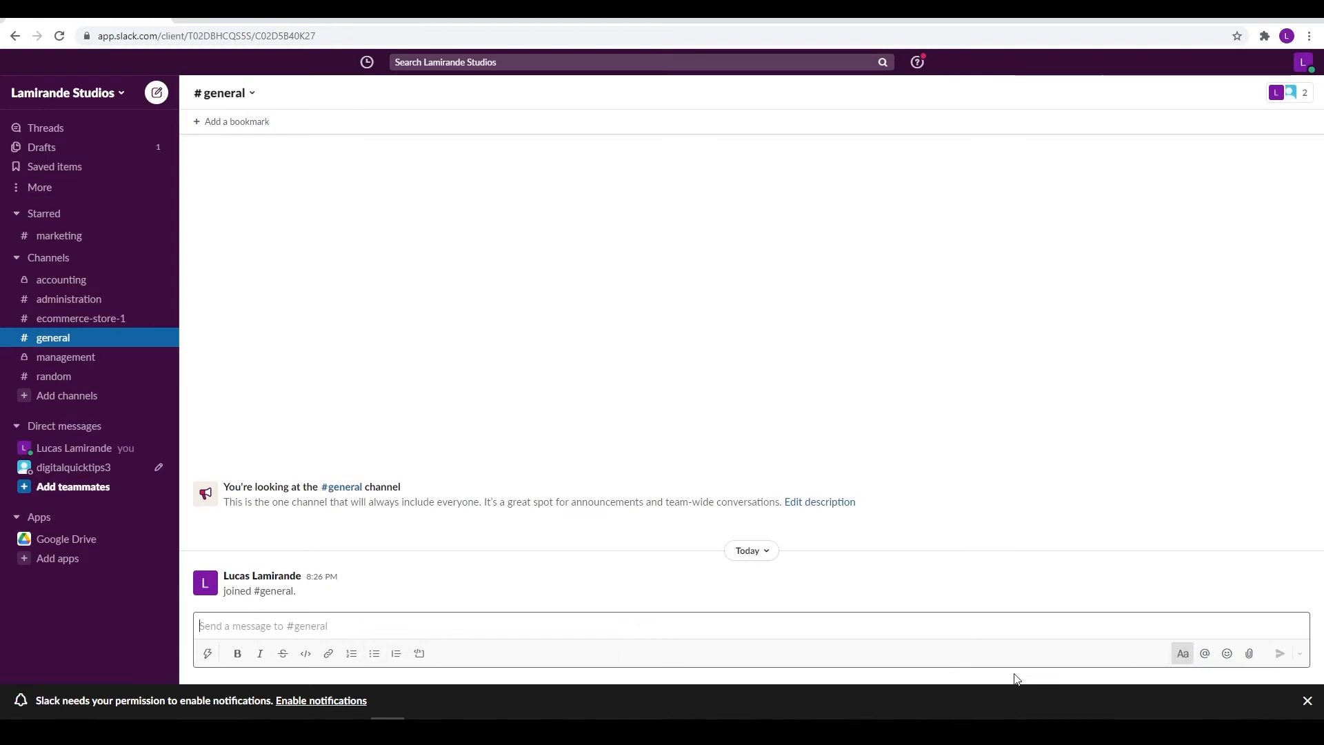
click(1249, 654)
click(1057, 610)
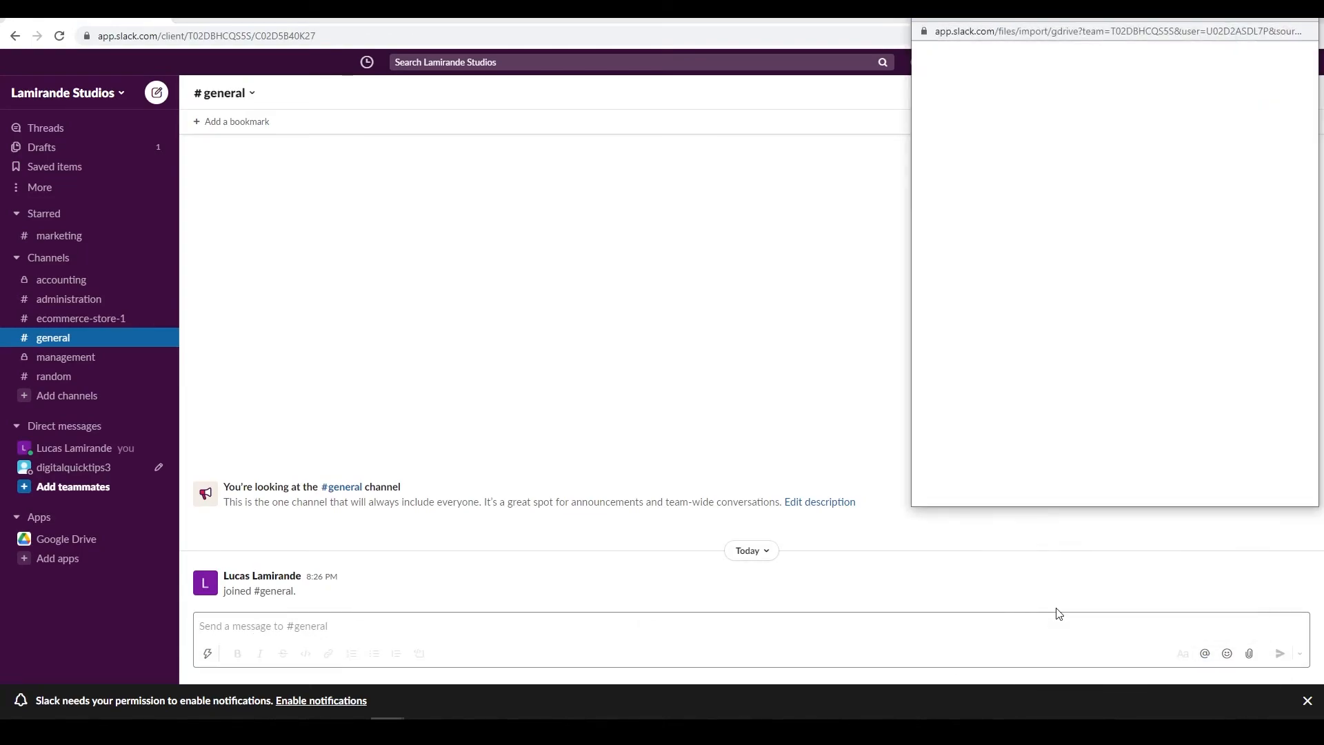
click(995, 195)
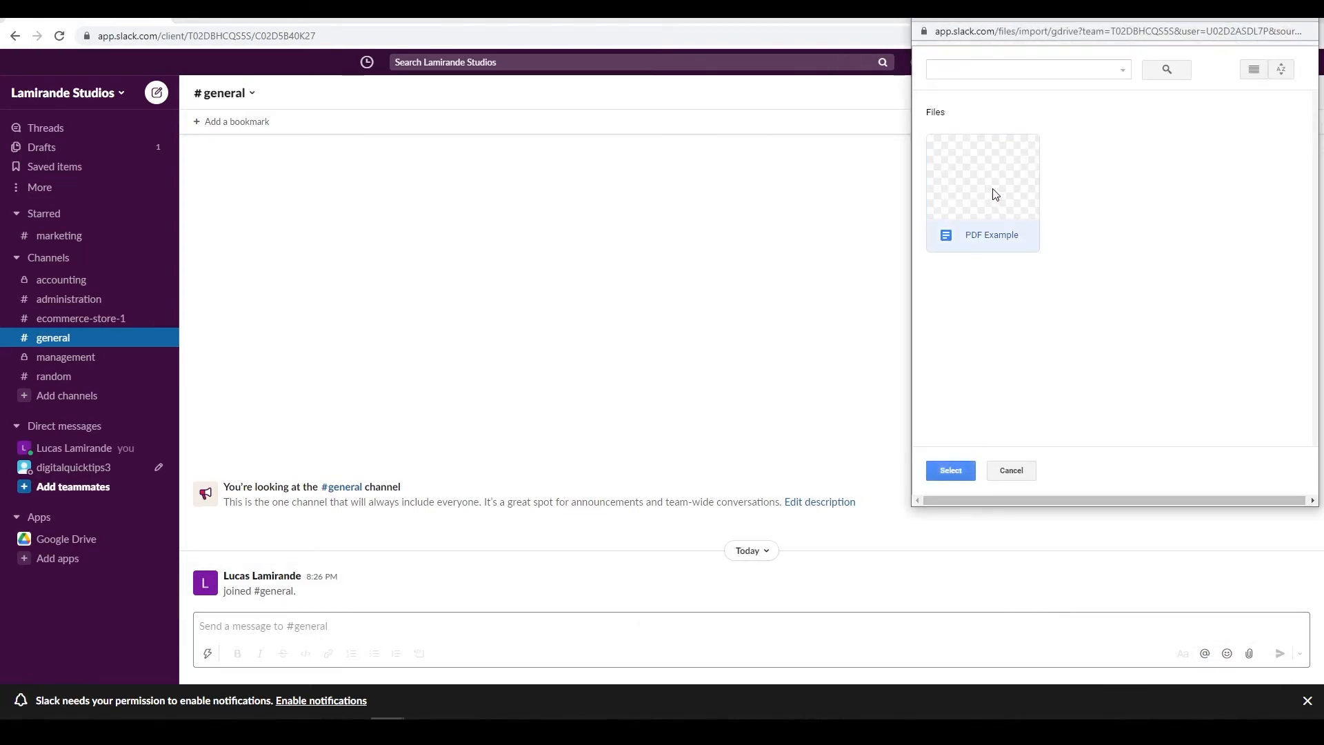
click(959, 472)
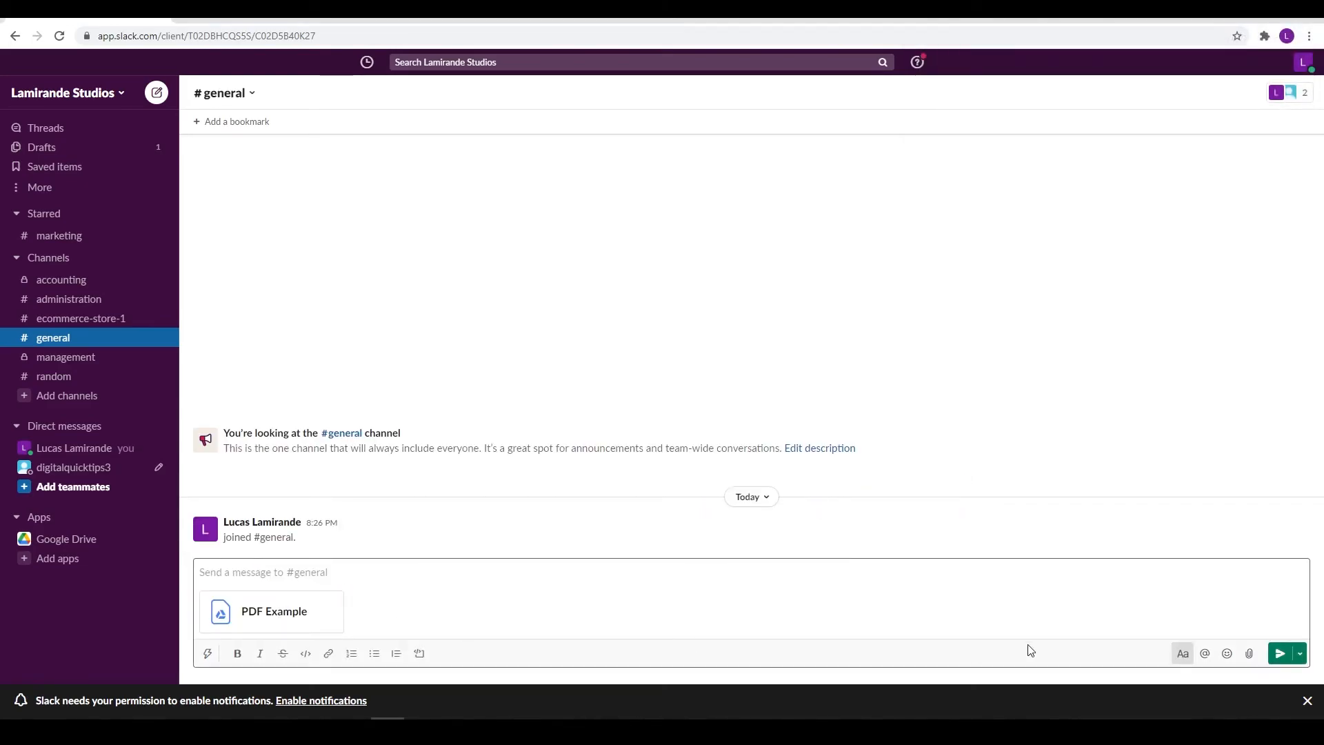
click(1281, 653)
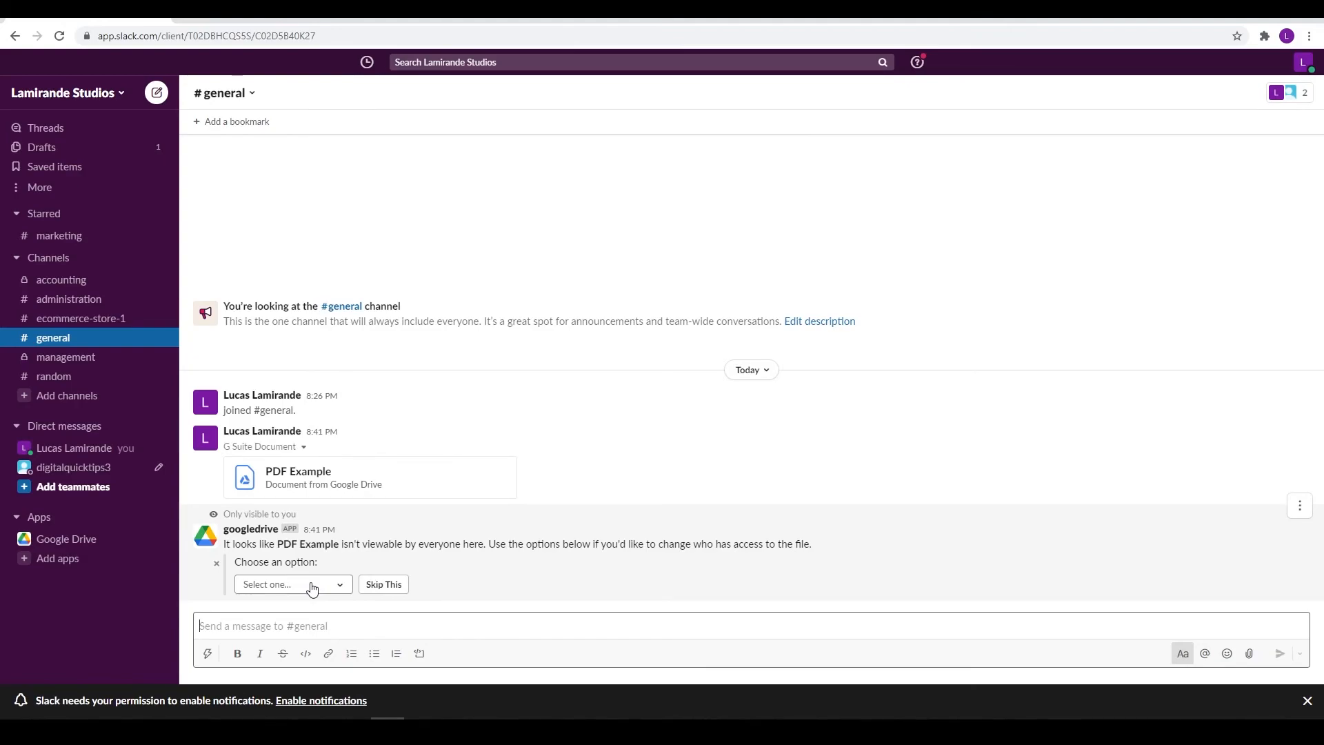
Set PDF Example's sharing to anyone with the link, with edit access
click(312, 587)
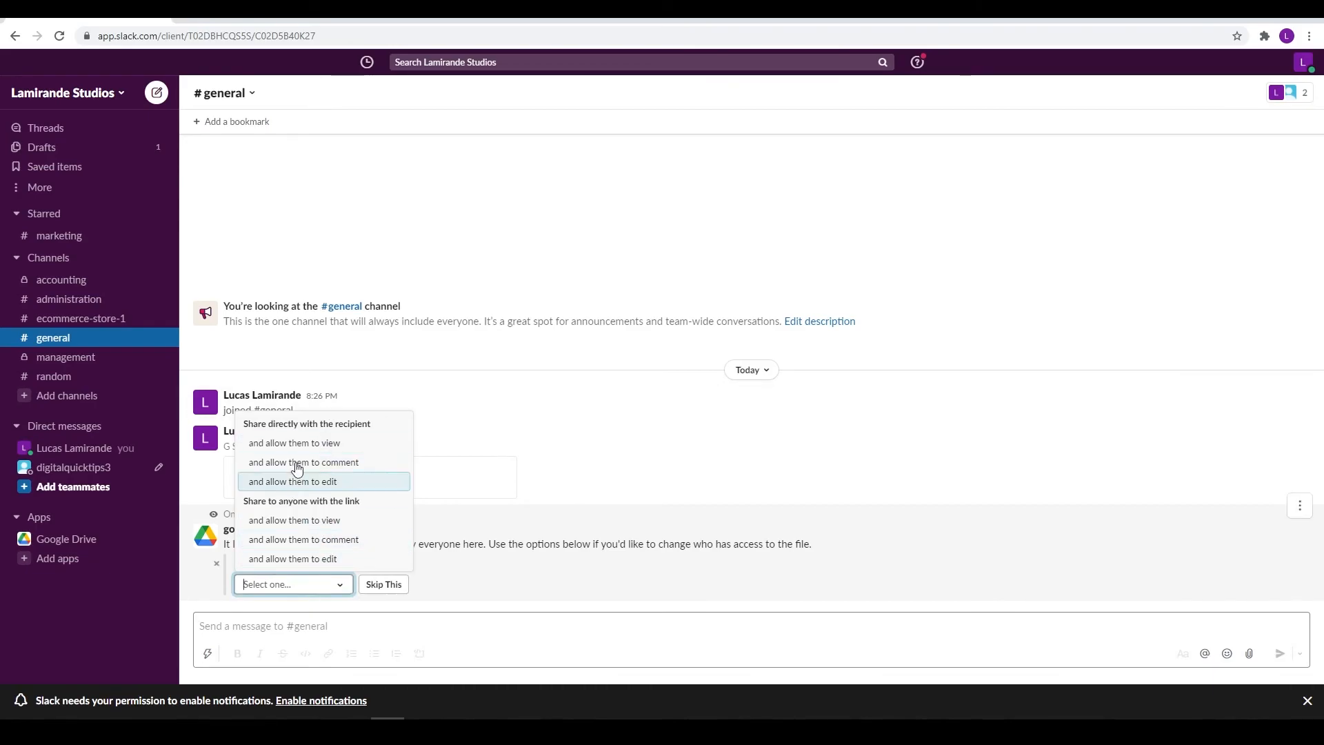
click(318, 563)
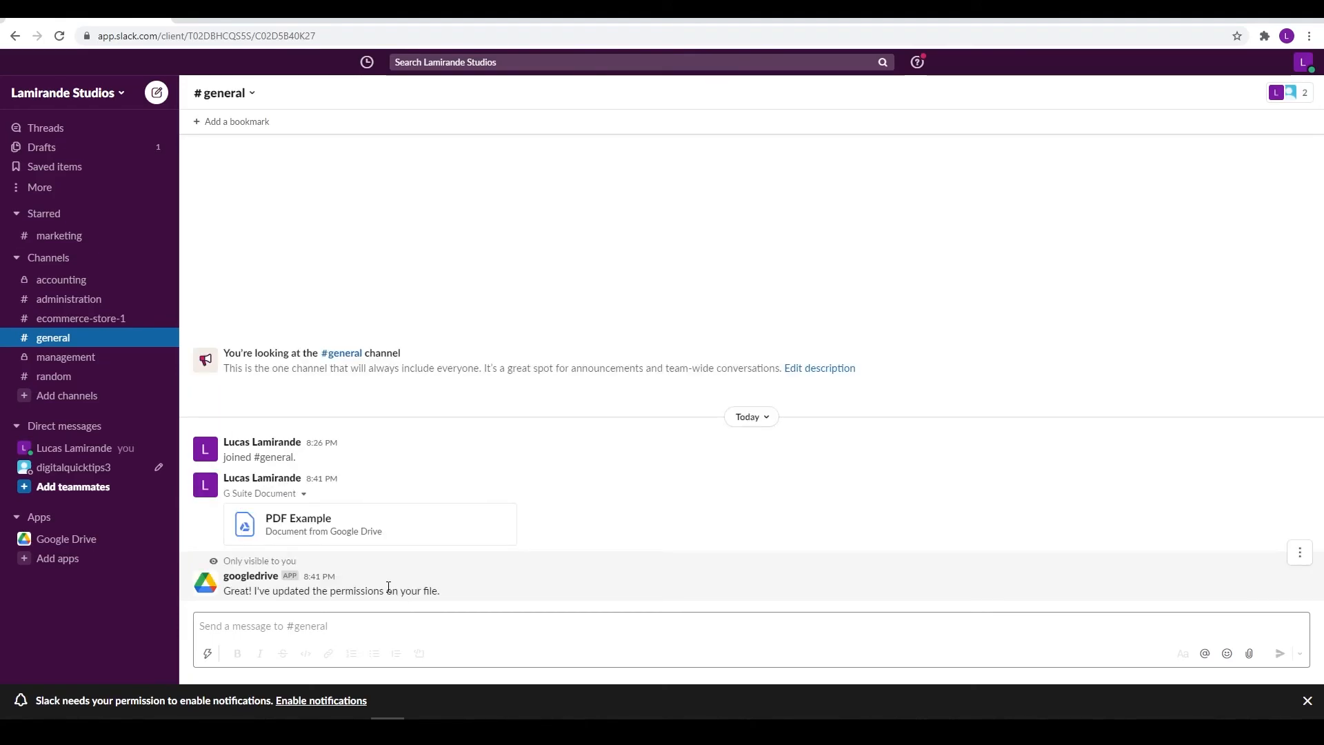